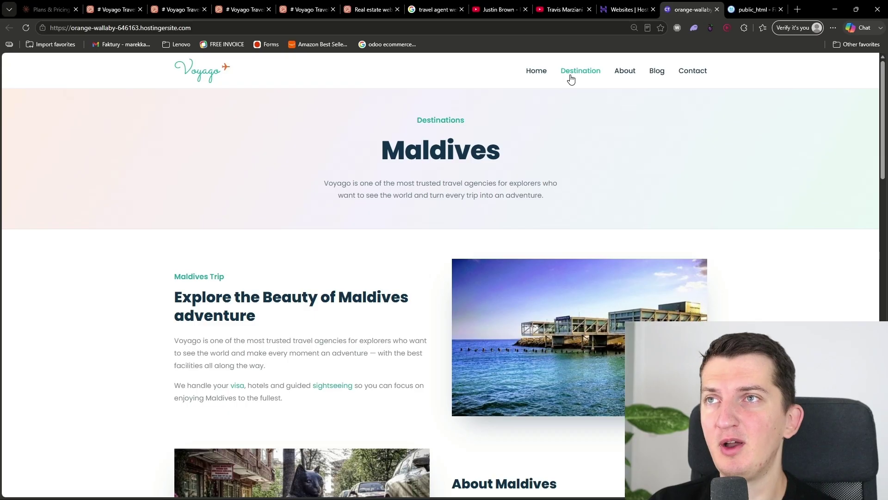
Open the Our Destinations page and filter it by Asia, then Europe.
scroll(552, 168, "down", 3)
scroll(552, 168, "up", 3)
left_click(575, 79)
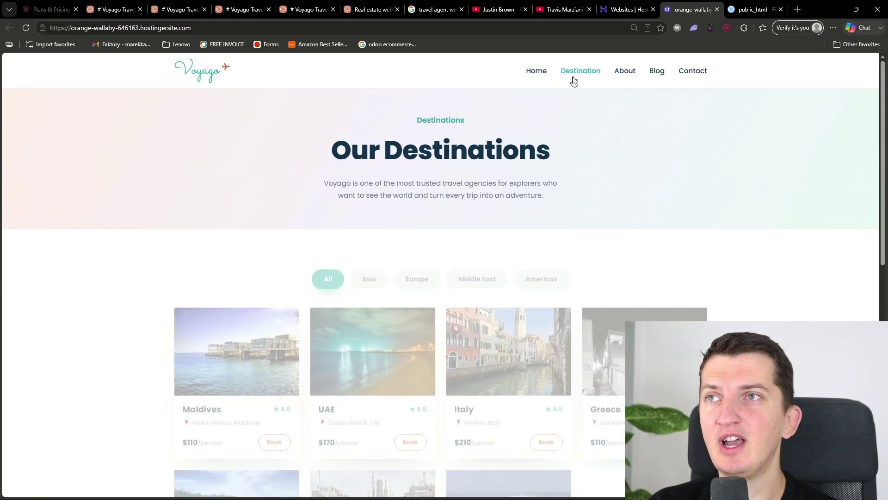
scroll(418, 245, "down", 2)
left_click(363, 176)
left_click(410, 177)
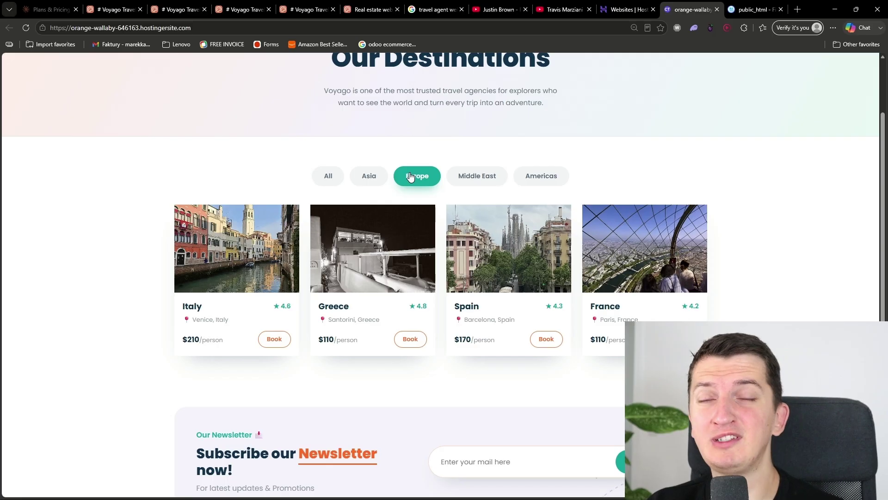
scroll(660, 162, "up", 2)
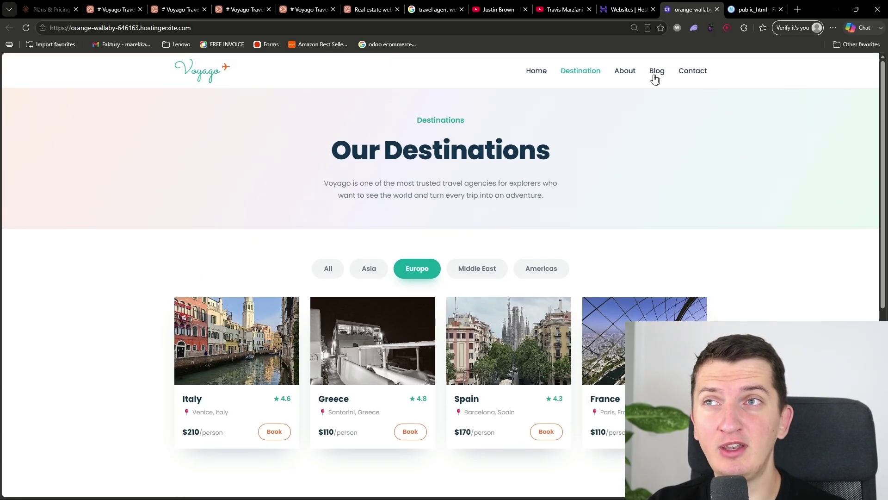
View the About us page, then the Contact page's Get in touch form.
left_click(624, 72)
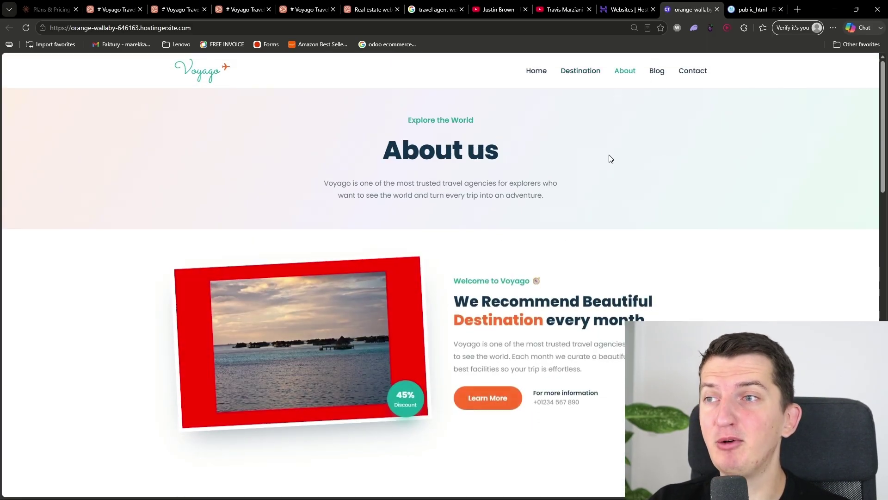
scroll(609, 158, "down", 8)
scroll(610, 160, "up", 3)
scroll(609, 160, "up", 5)
left_click(685, 71)
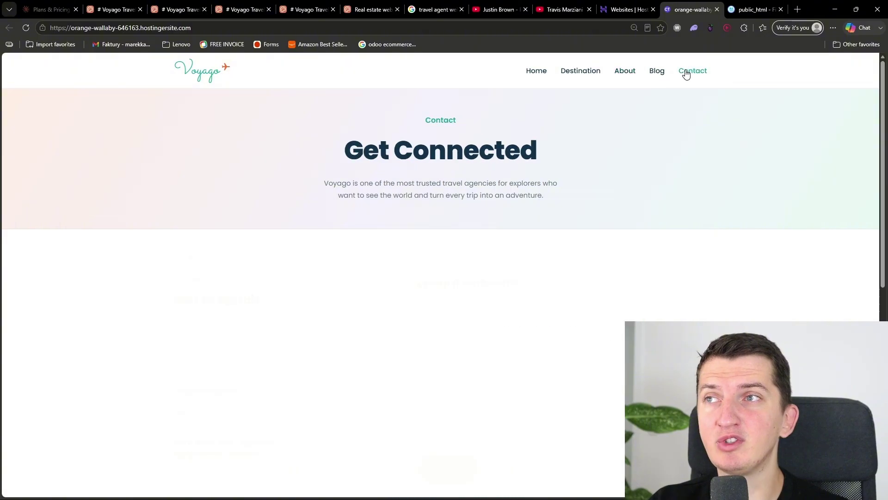
scroll(526, 224, "down", 3)
scroll(562, 251, "up", 4)
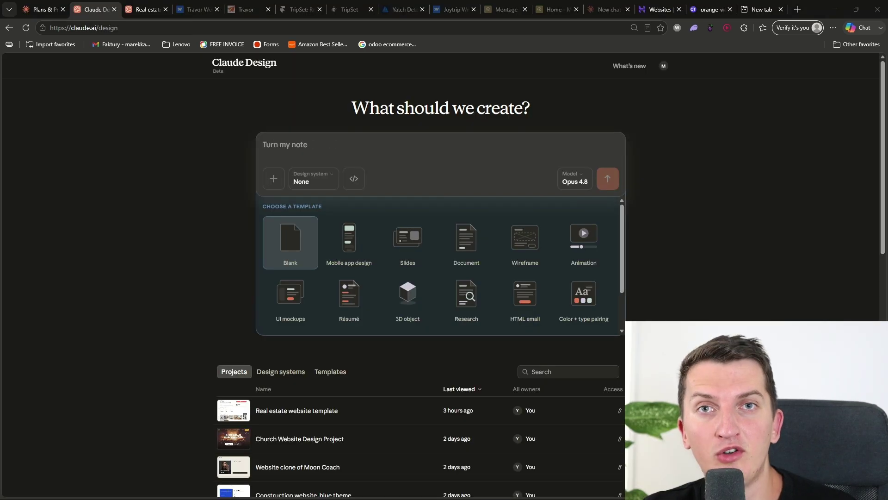
Check Claude's pricing tiers, then load the Hostinger homepage in a new private window.
key("ctrl+1")
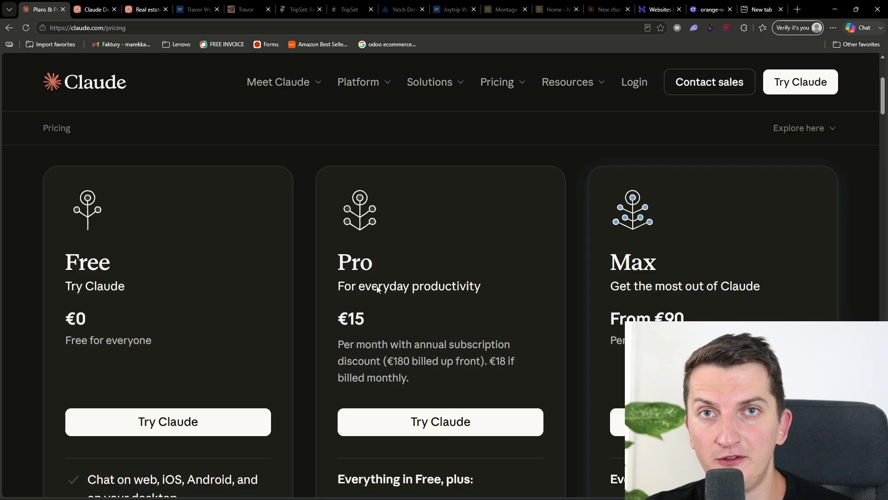
left_click(93, 9)
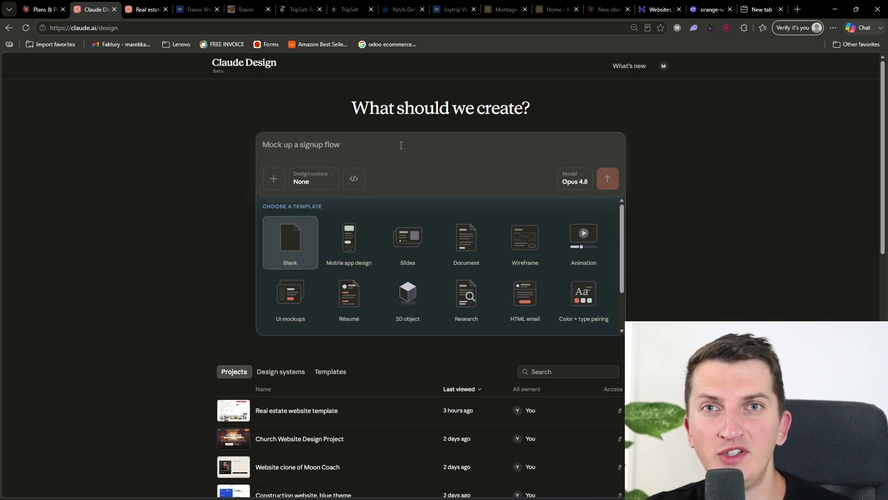
mouse_move(467, 490)
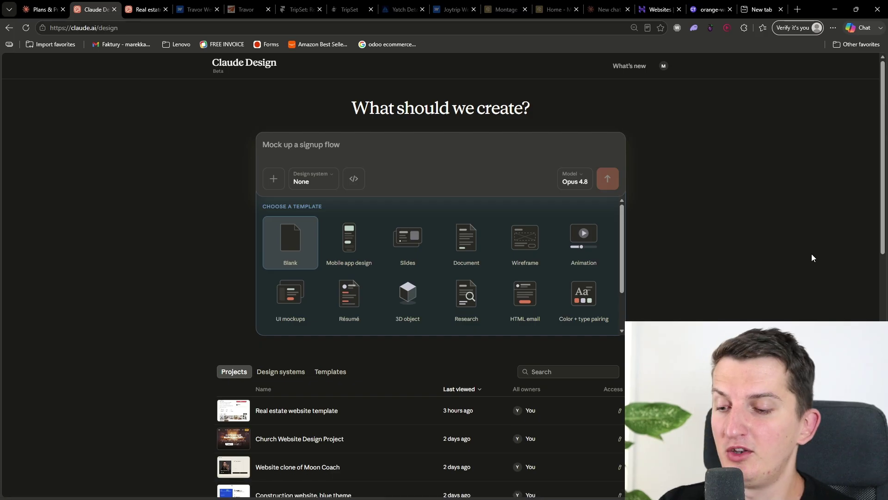
key("ctrl+shift+n")
type("host")
key("Return")
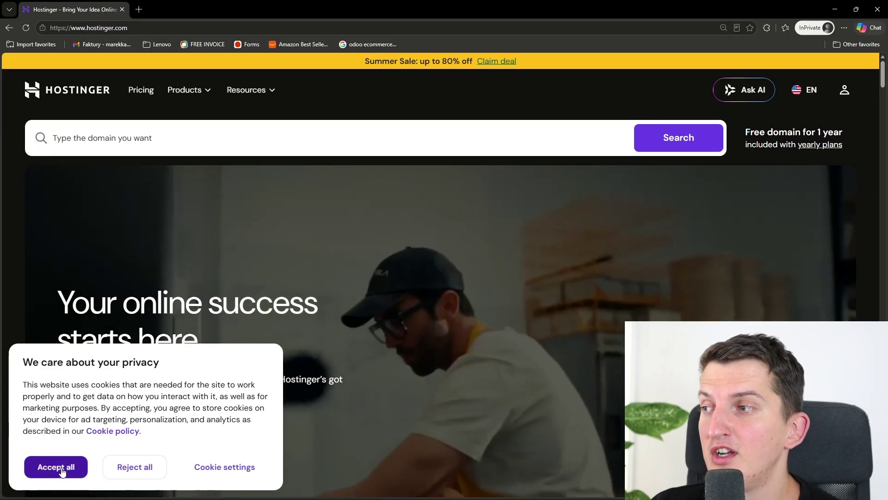
Accept cookies and choose the Premium hosting plan from Hostinger's pricing page.
left_click(56, 467)
left_click(139, 91)
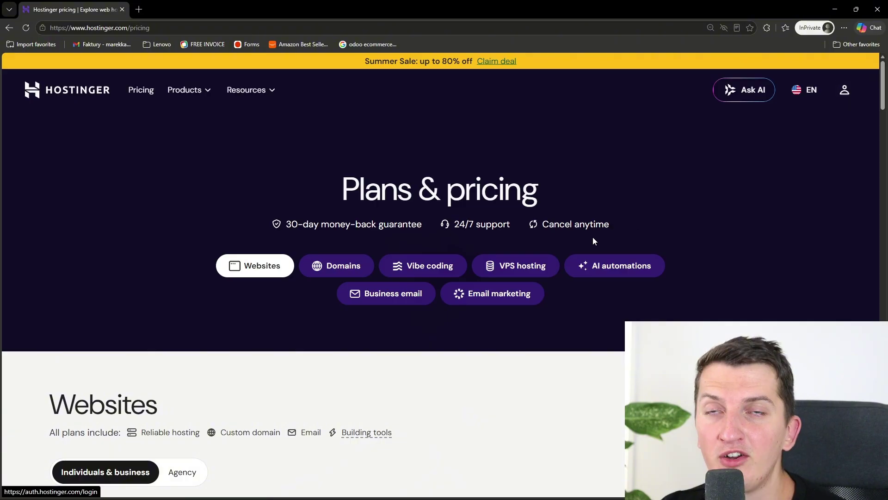
scroll(593, 236, "down", 8)
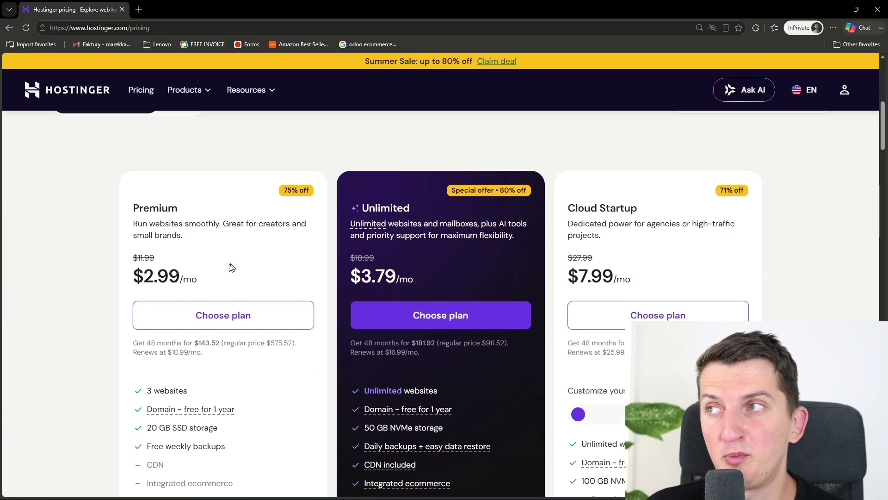
left_click(259, 315)
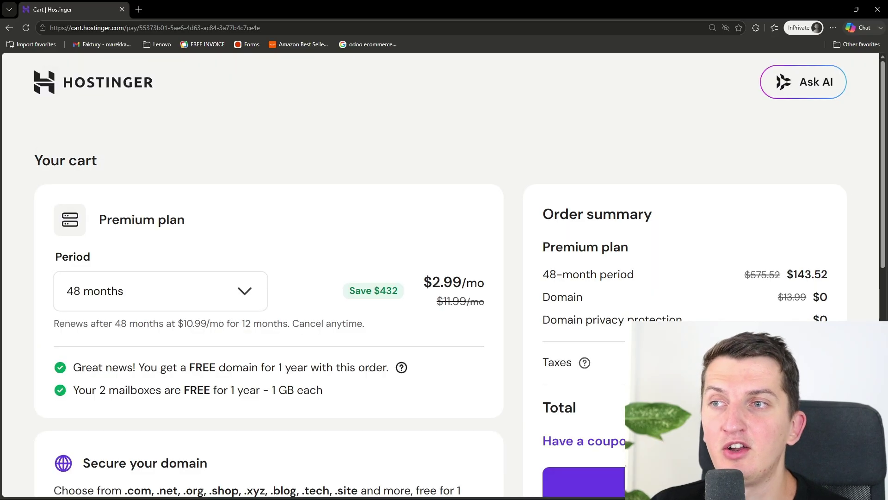
Apply the 10% discount coupon code to the 48-month Premium cart.
scroll(624, 314, "down", 4)
left_click(597, 256)
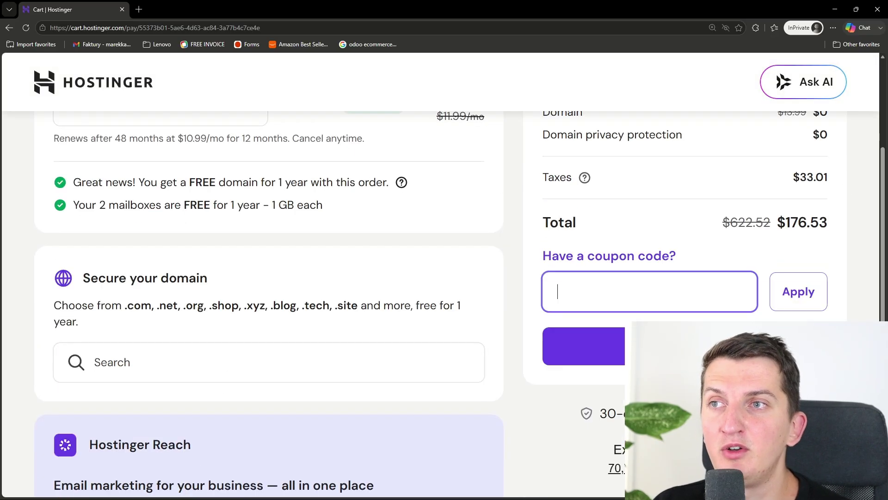
type("MARCUS")
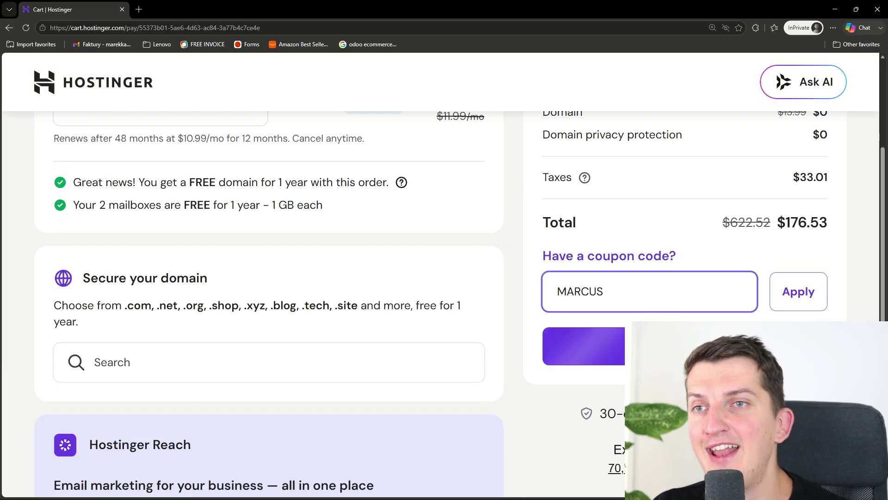
key("Return")
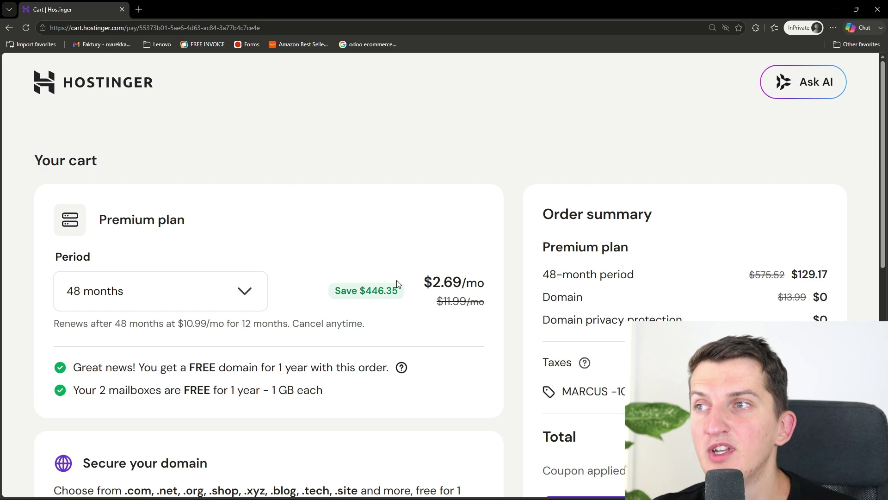
Claim the free domain jldajwdaks.com, then close the private window.
scroll(440, 287, "down", 5)
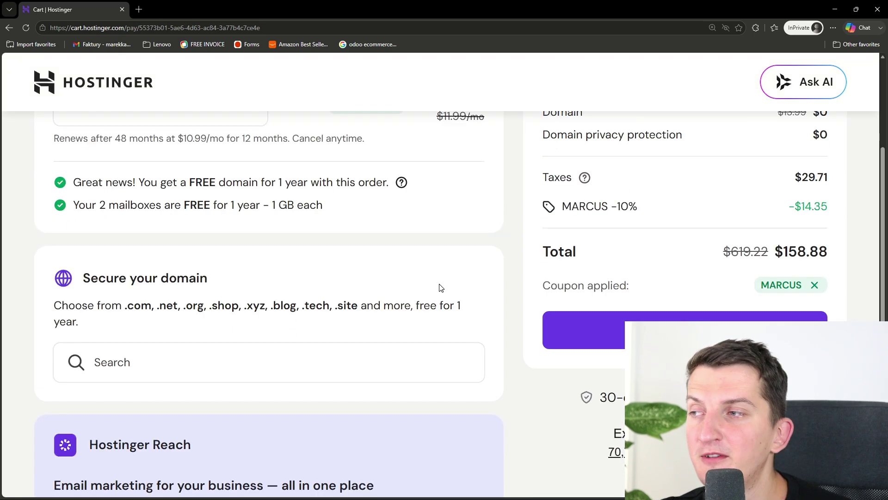
left_click(248, 273)
type("jldajwdaks.com")
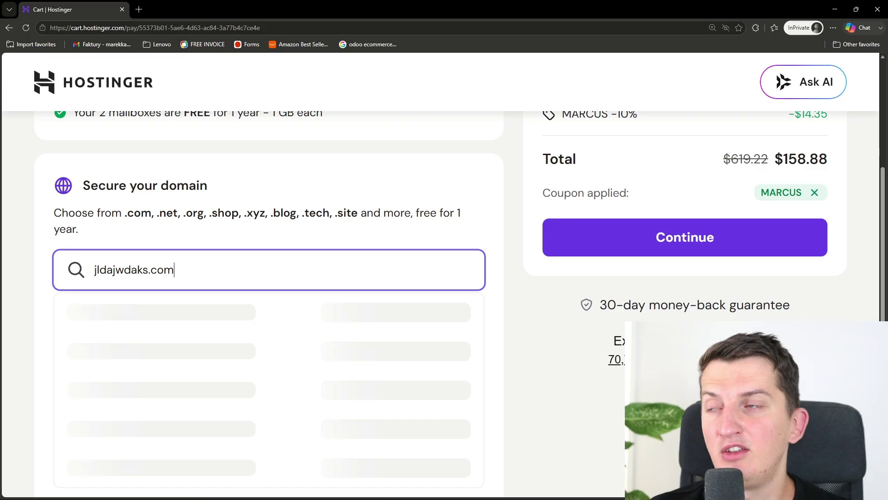
left_click(298, 311)
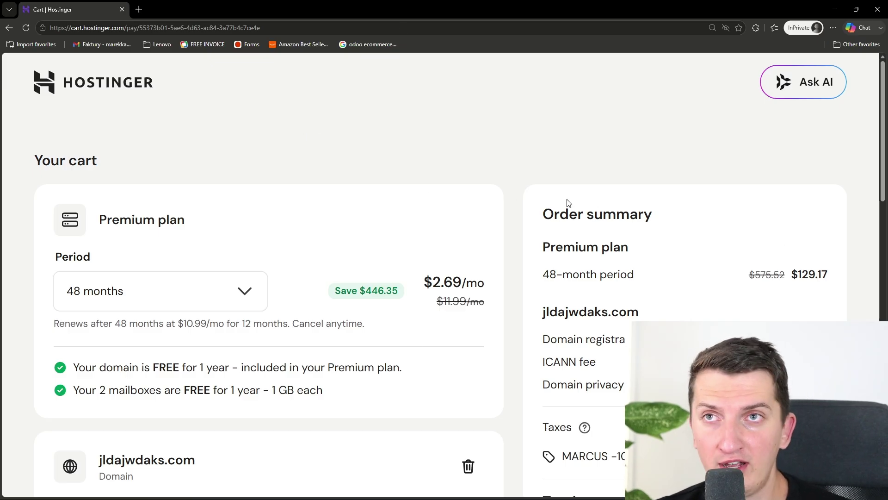
left_click(879, 7)
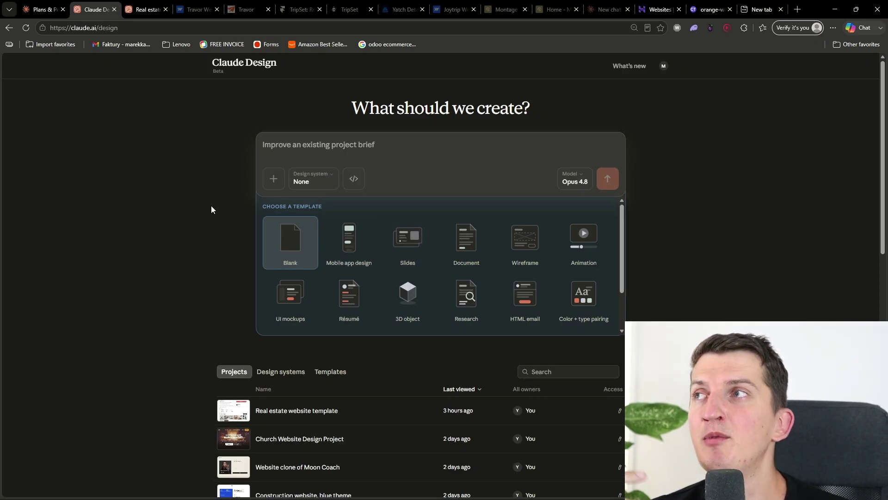
In a new tab, search Google for 'travel agent website template'.
left_click(797, 9)
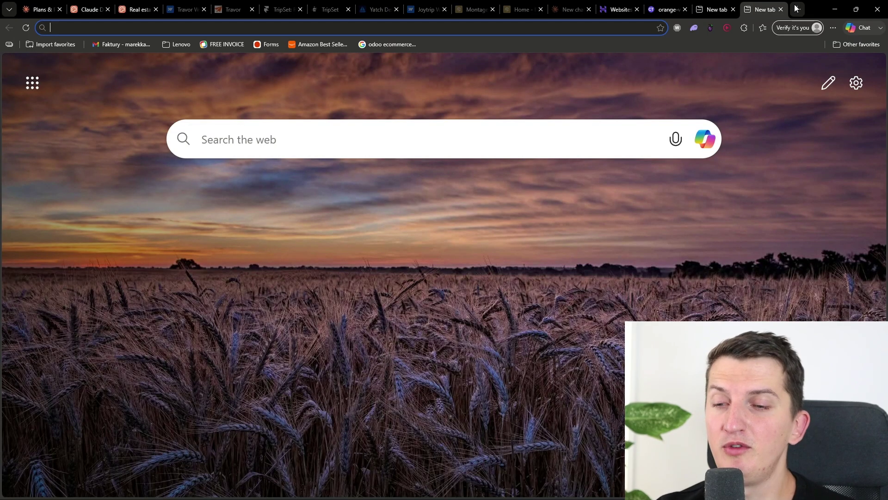
type("goo")
key("Return")
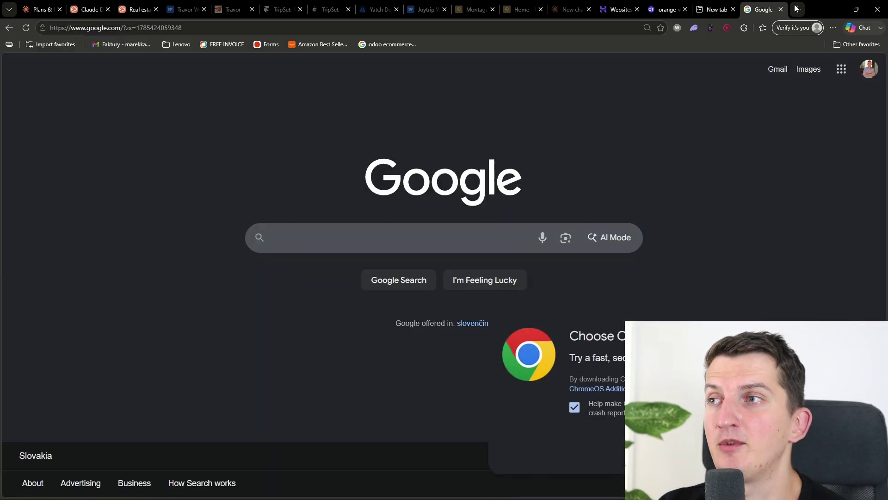
type("travel a")
key("Down")
key("Return")
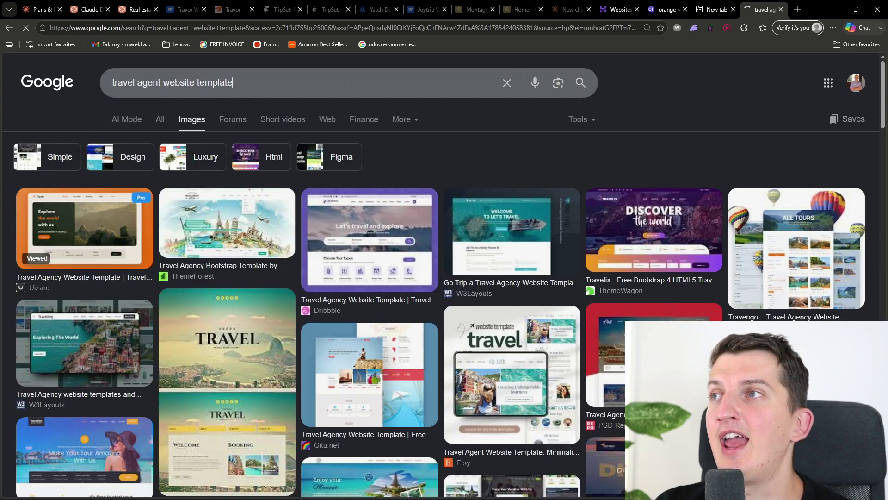
Refine the template search to webflow, then figma, then framer.
left_click(344, 85)
type("webflow")
key("Return")
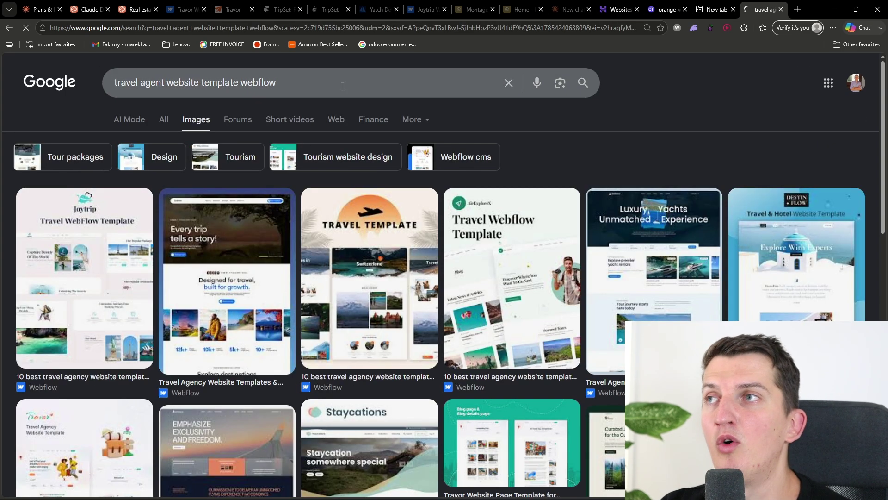
double_click(343, 86)
key("BackSpace")
type("figma")
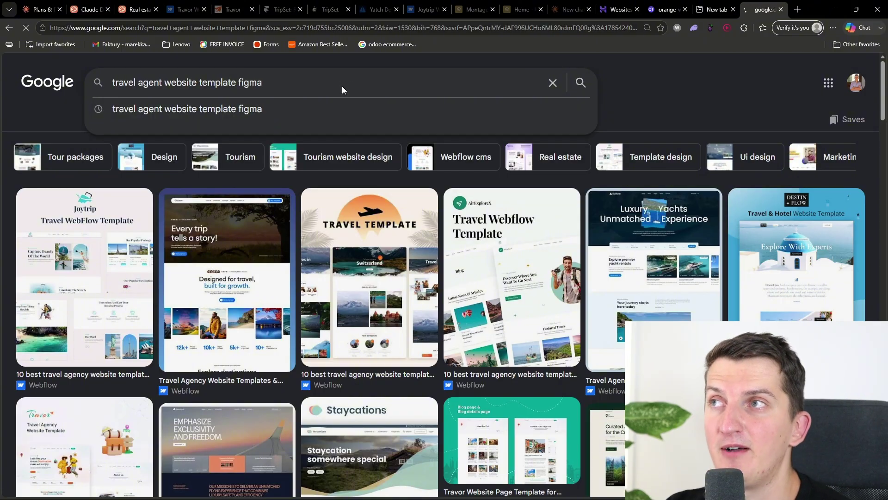
key("Return")
double_click(343, 86)
type("f")
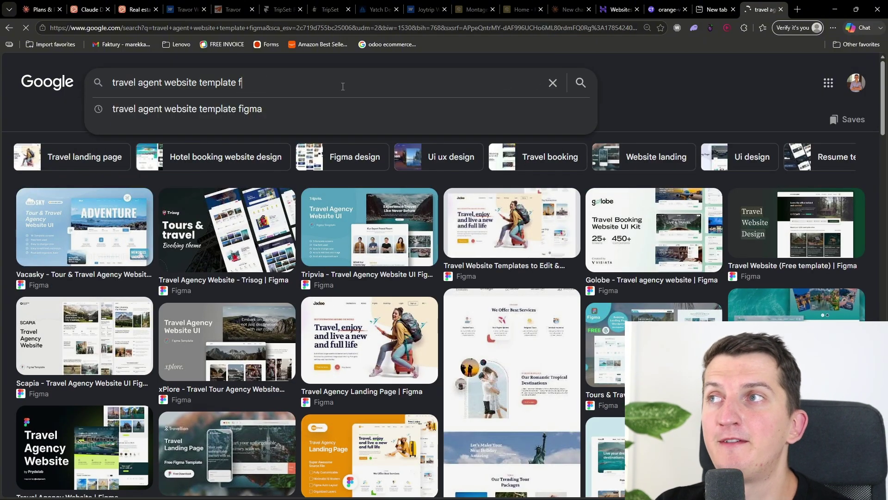
type("ramer")
key("Return")
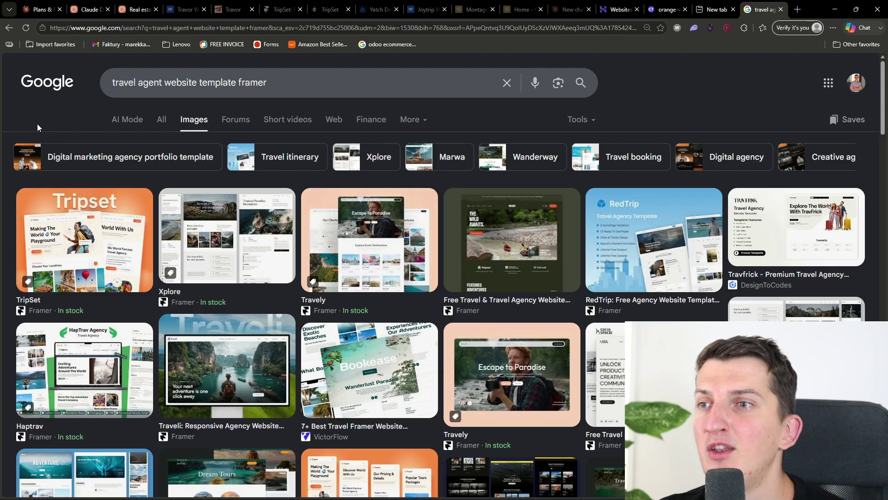
Capture the full template results page with Edge's screenshot tool.
right_click(640, 167)
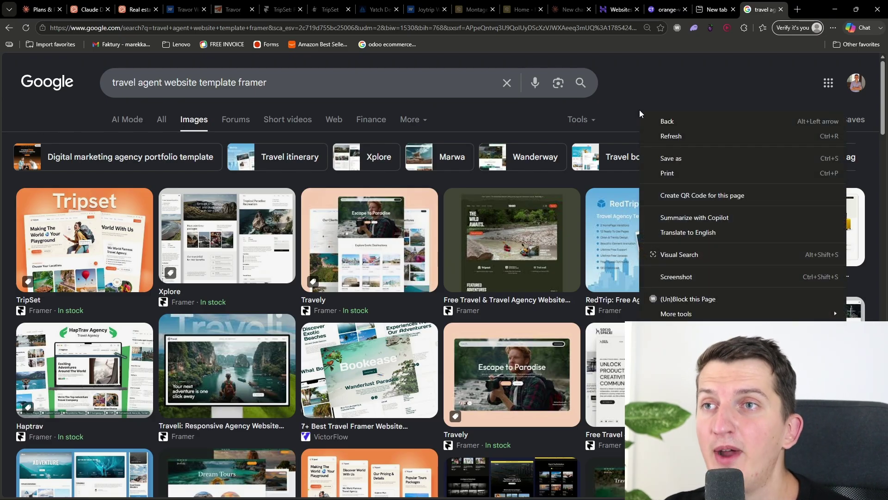
left_click(684, 277)
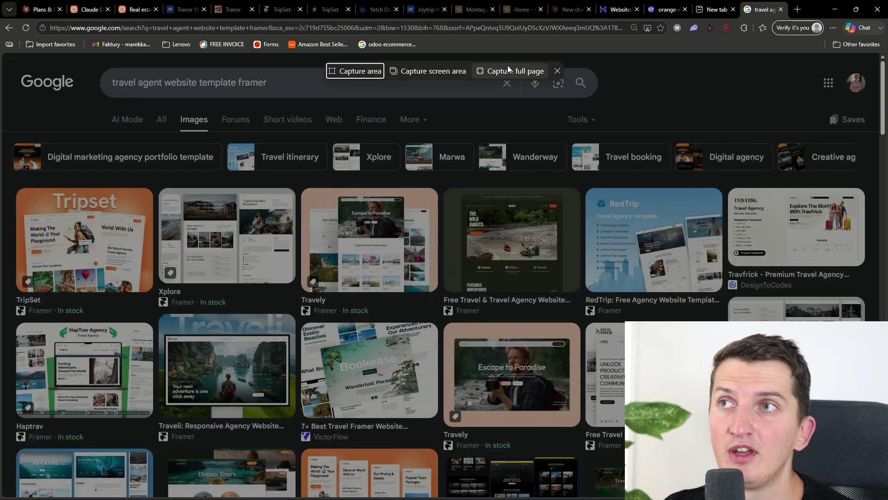
left_click(507, 65)
scroll(438, 203, "down", 2)
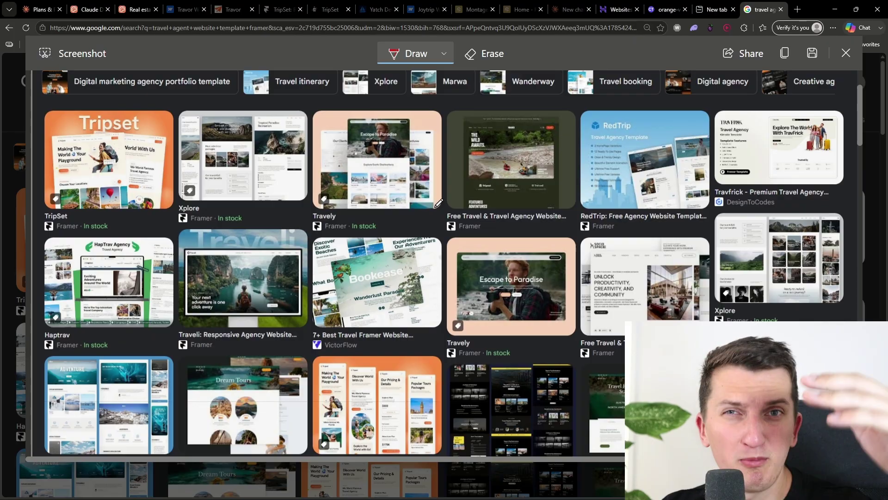
scroll(438, 203, "down", 10)
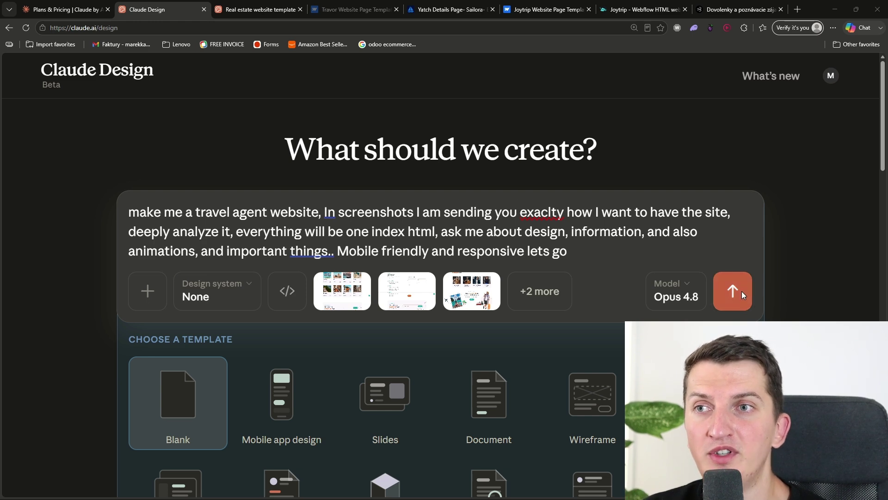
Send the travel agent website request with five screenshots and review Claude's clarifying questions.
left_click(742, 294)
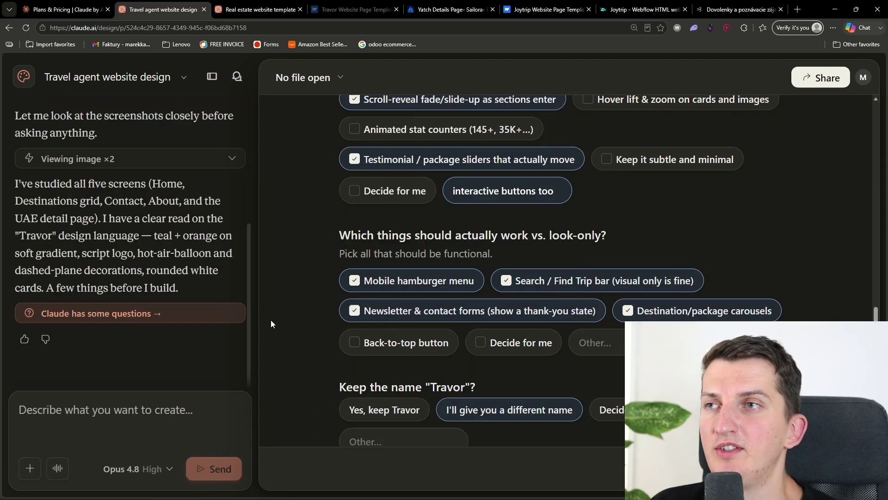
scroll(302, 329, "up", 10)
scroll(302, 329, "up", 2)
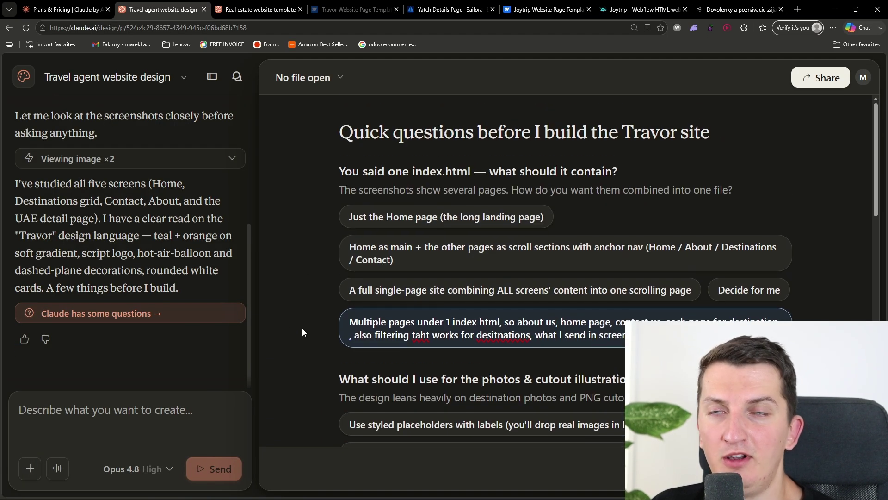
scroll(301, 329, "down", 10)
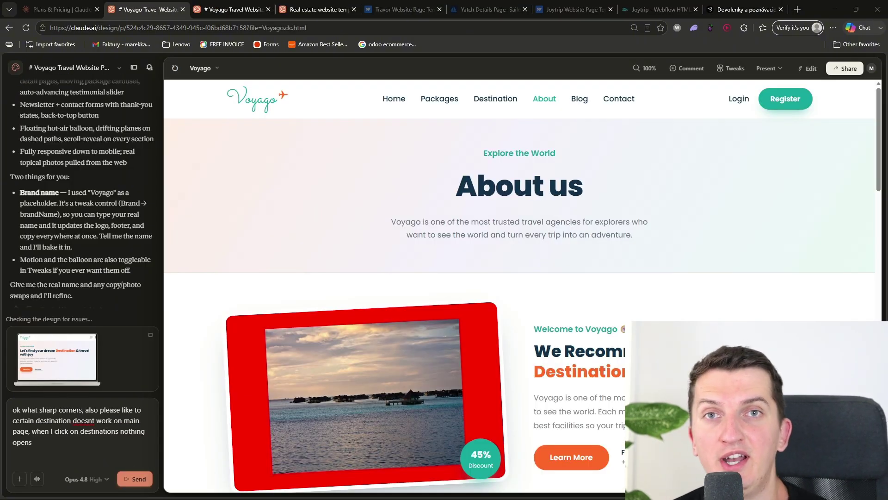
Show the Voyago Home page in the preview, scroll through it, and open project options.
left_click(385, 101)
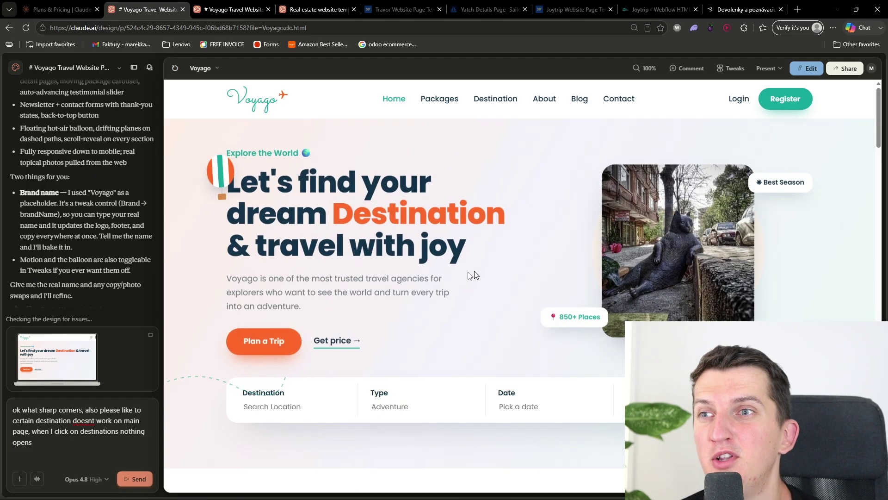
scroll(495, 293, "down", 15)
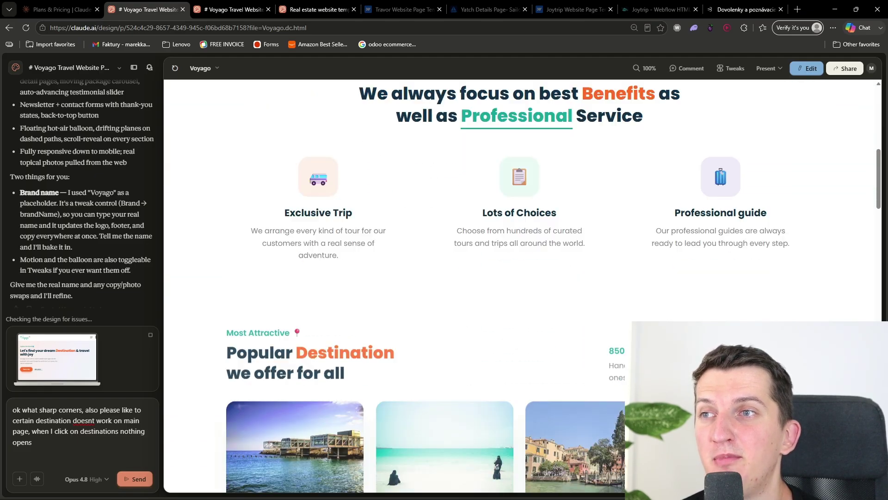
scroll(410, 155, "up", 15)
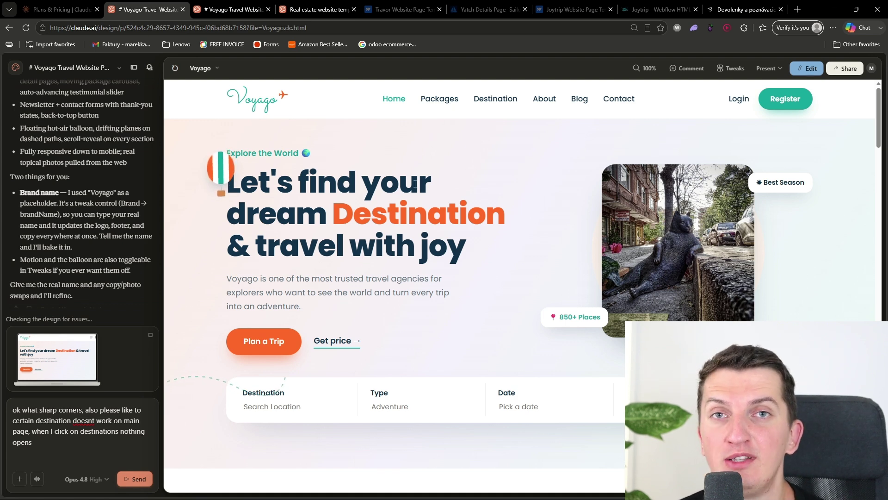
left_click(119, 68)
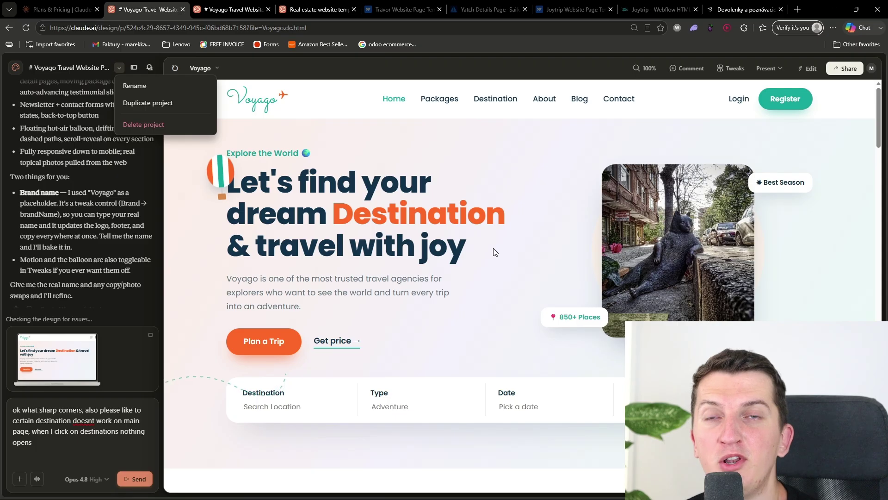
left_click(158, 409)
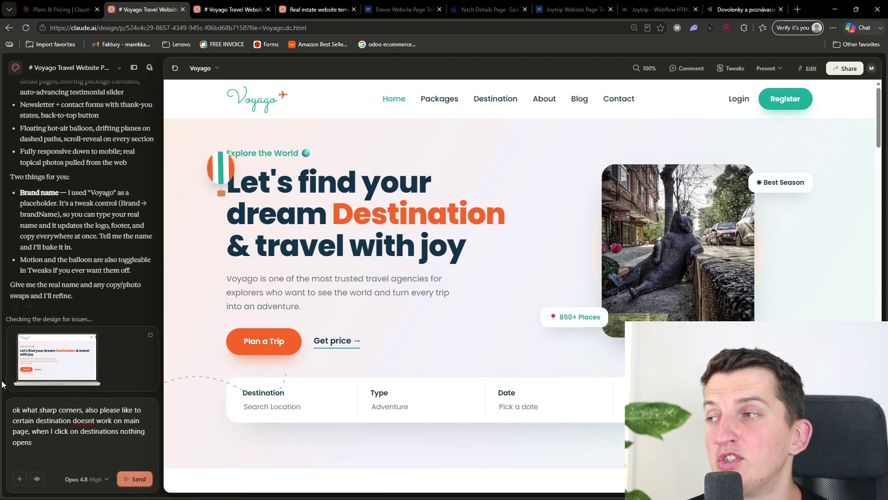
left_click(767, 68)
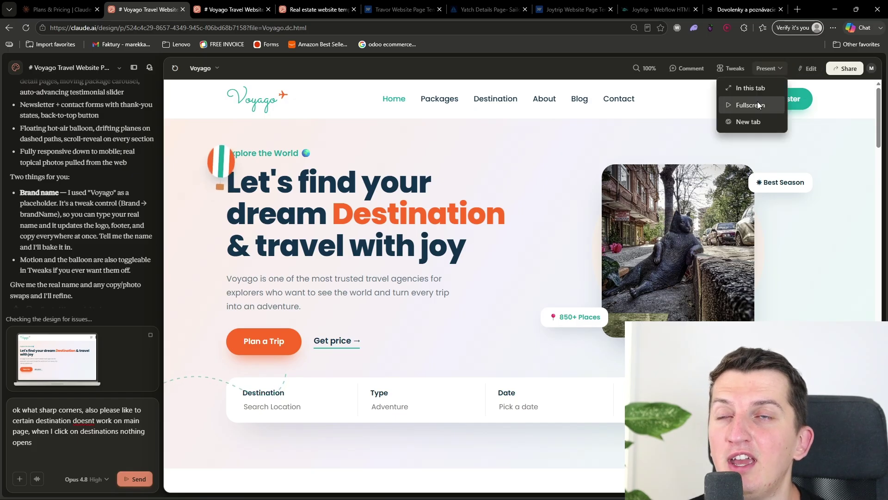
left_click(807, 67)
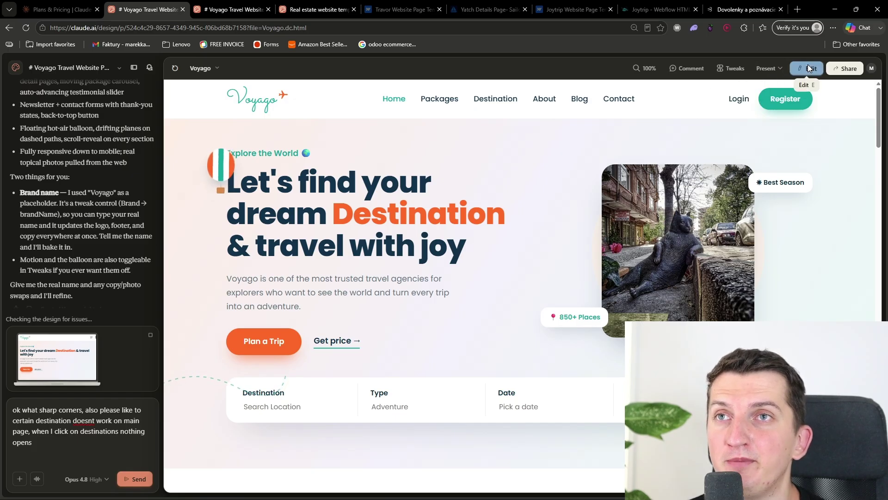
left_click(698, 73)
mouse_move(366, 322)
left_mouse_down()
mouse_move(532, 208)
mouse_move(165, 271)
left_mouse_up()
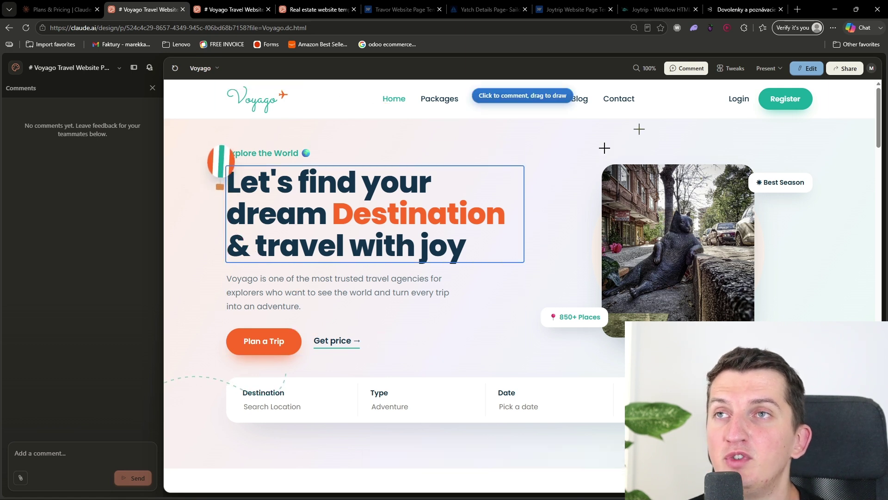
left_click(807, 68)
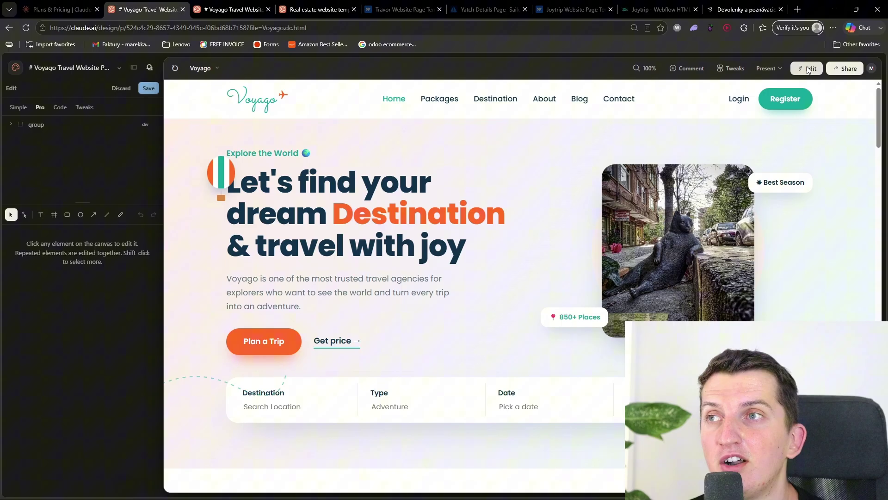
double_click(375, 196)
left_click(658, 253)
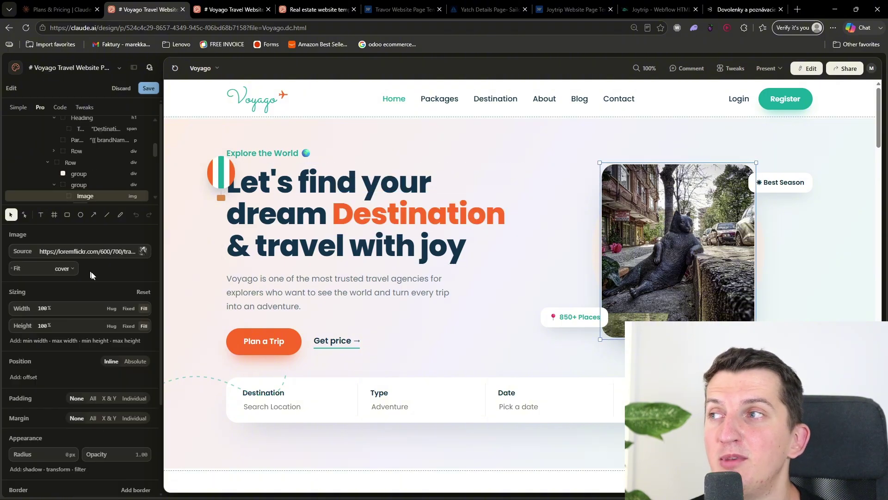
left_click(66, 250)
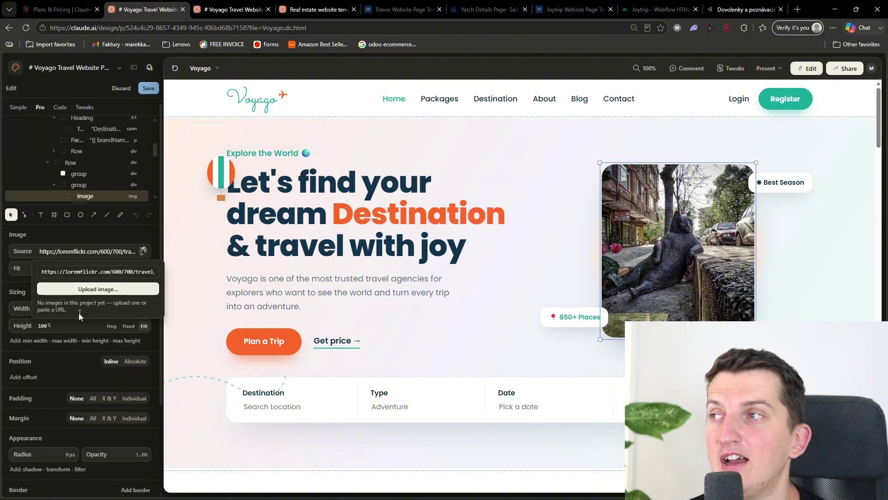
left_click(808, 71)
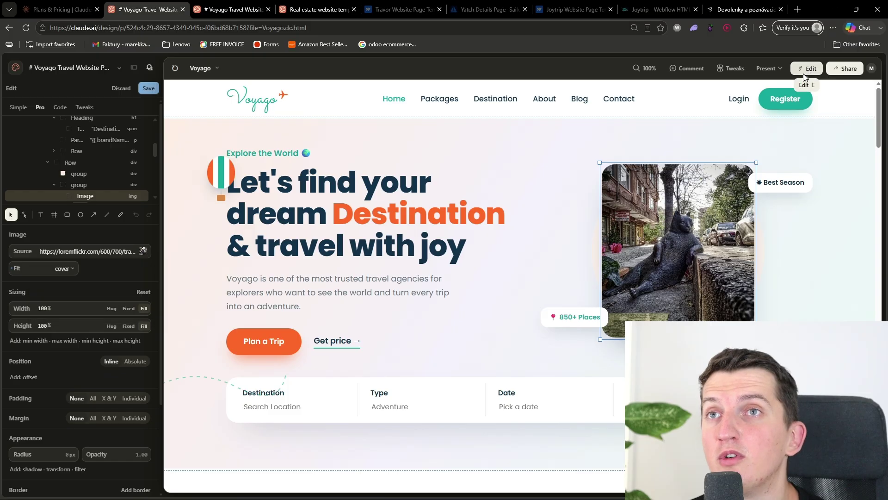
Test the Destinations filters: Asia, Europe, Middle East, Americas, then back to All.
left_click(491, 106)
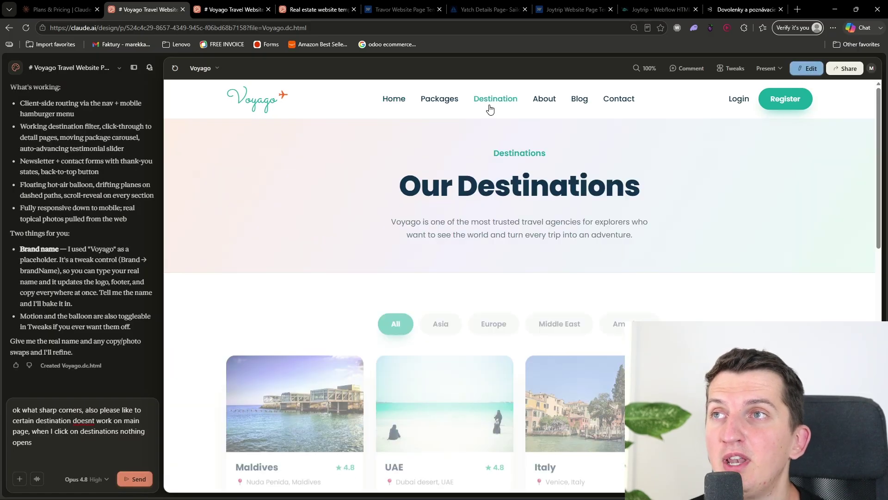
scroll(416, 259, "down", 2)
left_click(438, 225)
left_click(517, 227)
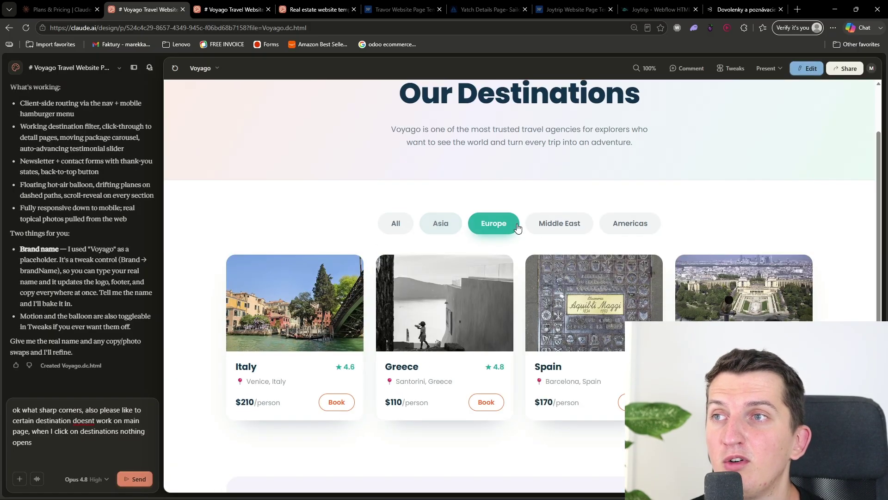
left_click(572, 229)
left_click(633, 230)
left_click(509, 231)
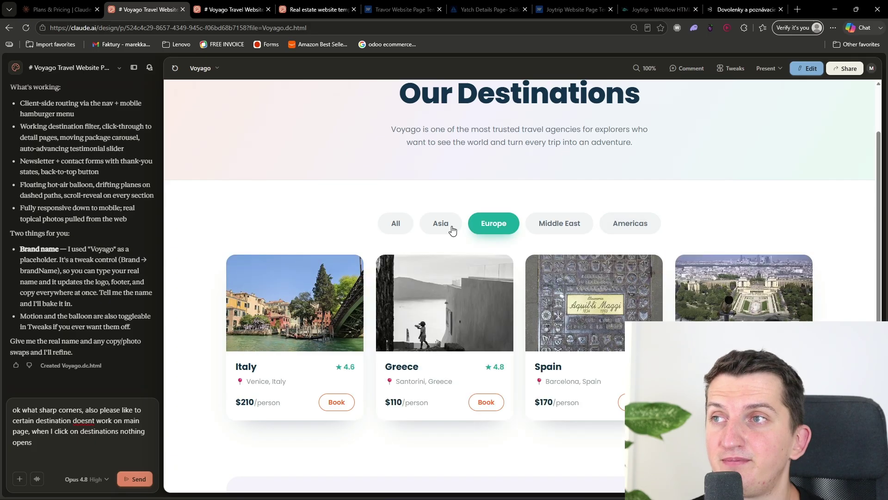
left_click(451, 230)
left_click(387, 229)
Check the UAE destination detail page, then the Contact page.
left_click(485, 401)
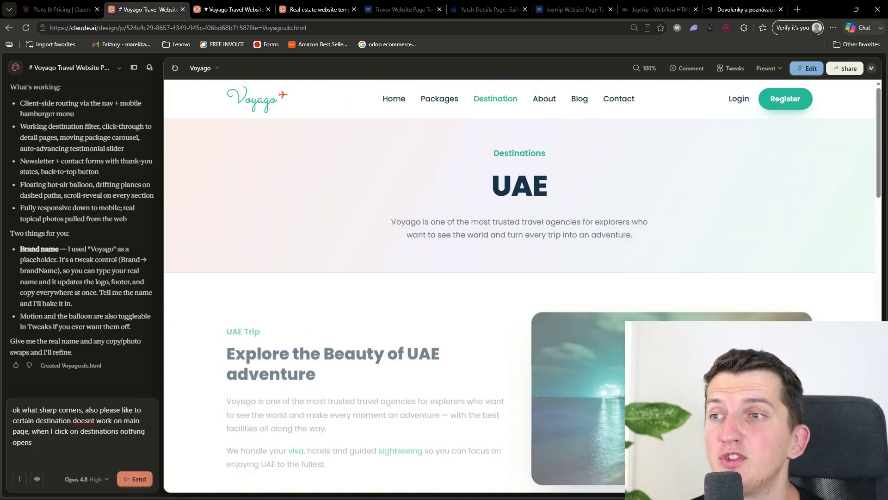
scroll(485, 403, "down", 10)
scroll(485, 405, "down", 4)
scroll(485, 405, "up", 15)
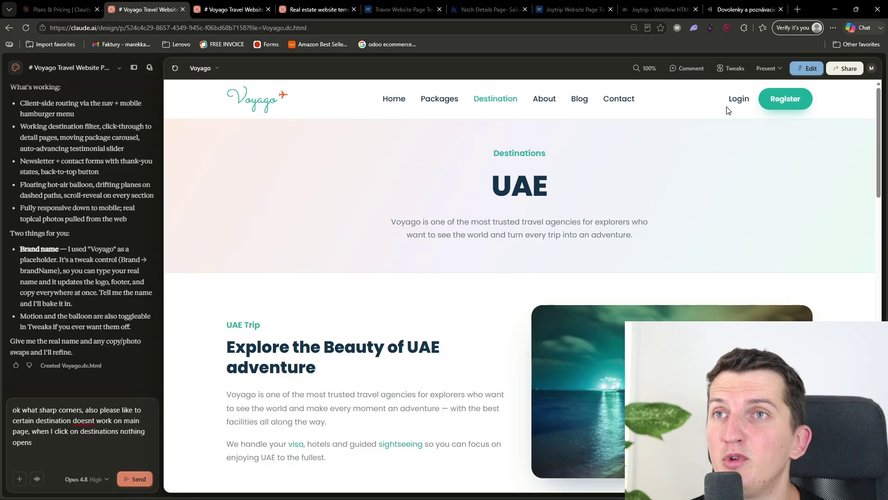
left_click(621, 106)
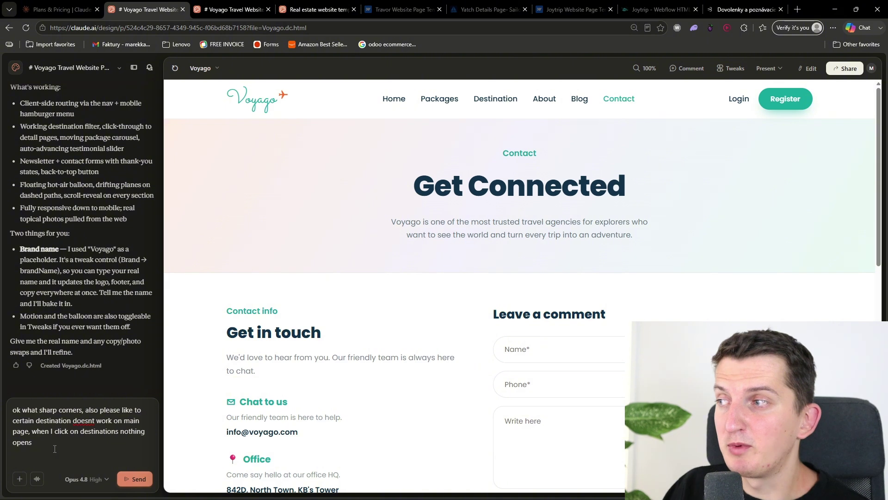
Add a request to drop login/register and add per-destination booking forms; open a private window.
key("shift+Return")
key("shift+Return")
type("Also remove login and register, for destiantions when someone is going to book,. let there be contact form under each destination for that specific booking you know")
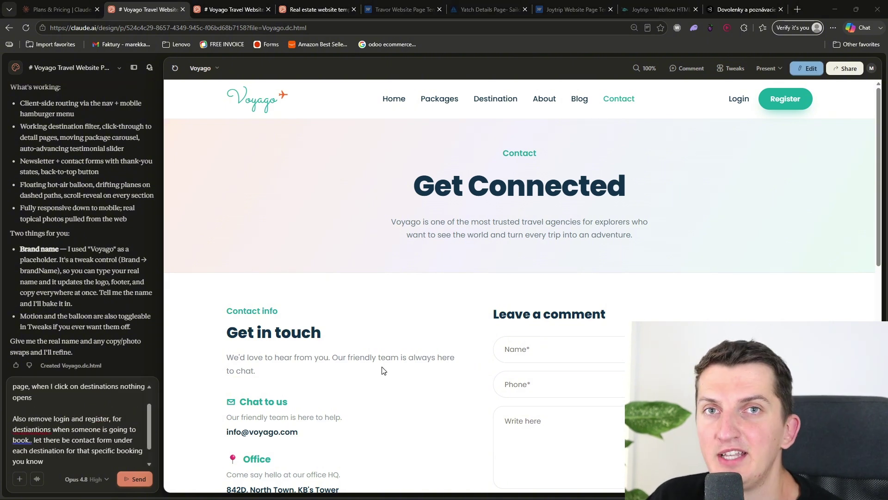
scroll(471, 321, "down", 2)
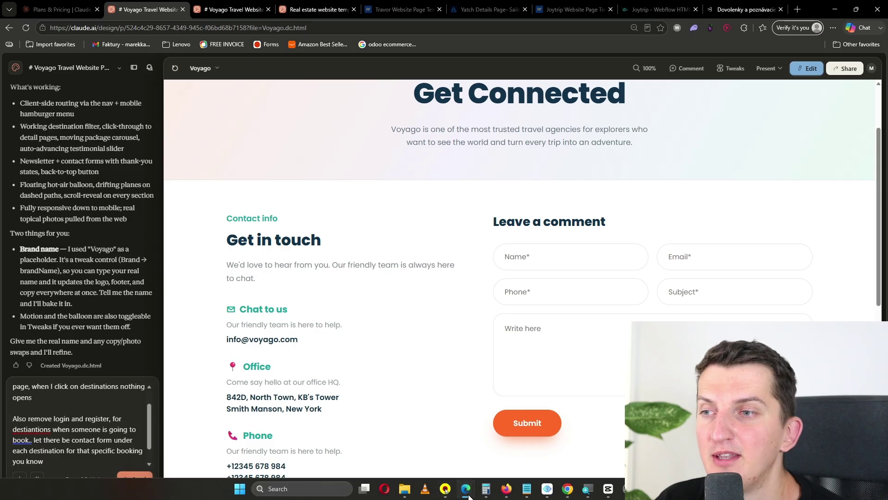
left_click(469, 496)
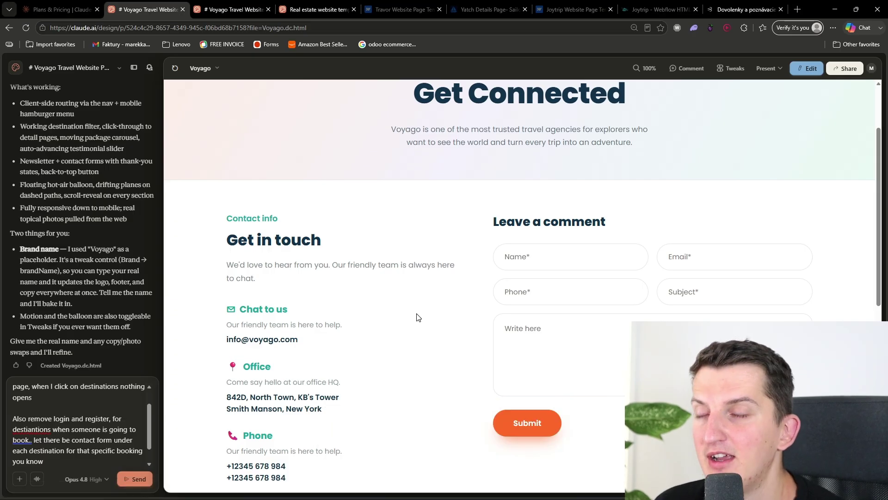
key("ctrl+shift+n")
Open Web3Forms from a web search and Temp Mail in a second private tab.
type("web3forms")
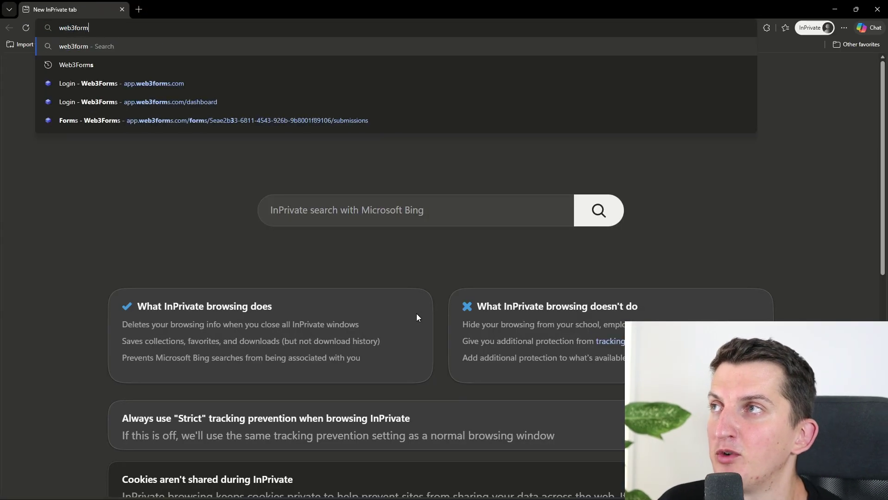
key("Return")
left_click(276, 228)
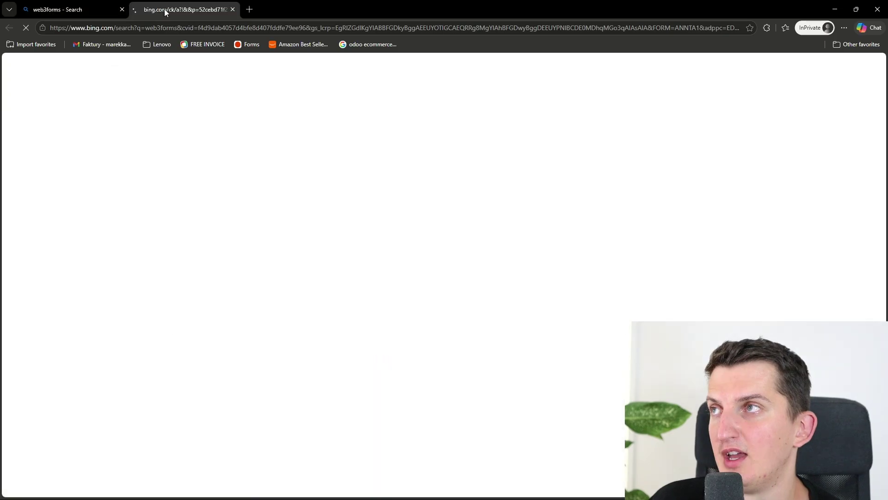
left_click(243, 10)
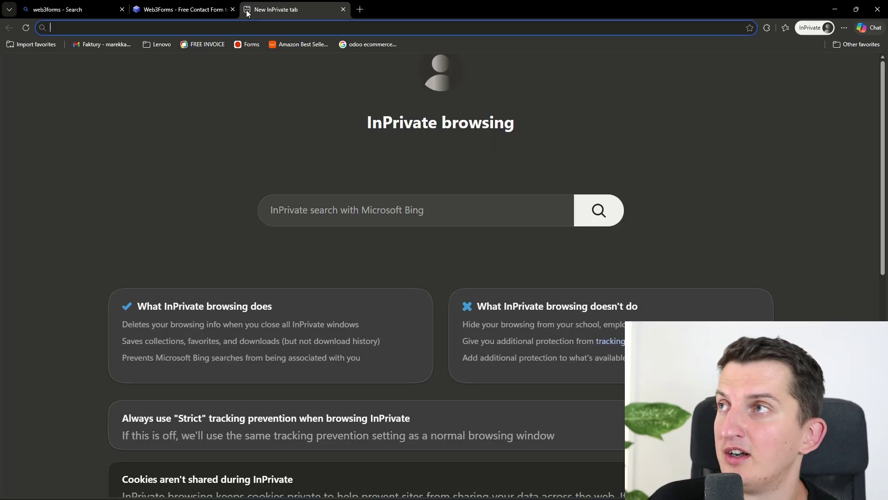
type("tem")
key("Return")
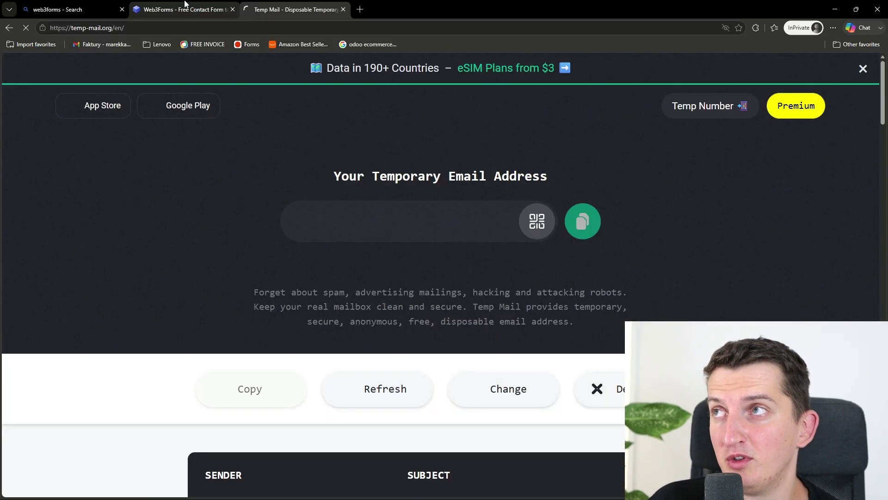
left_click(208, 9)
Start Web3Forms email sign-up with the copied temporary address and request a verification code.
left_click(733, 91)
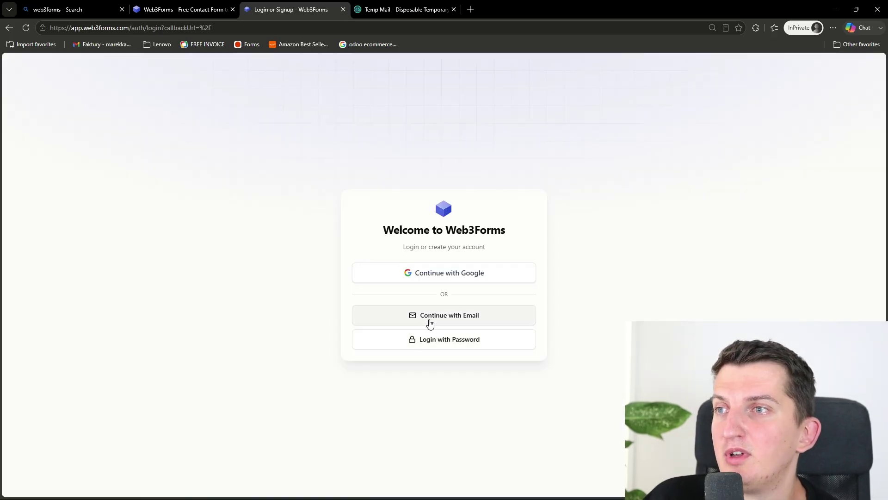
left_click(429, 323)
key("ctrl+Tab")
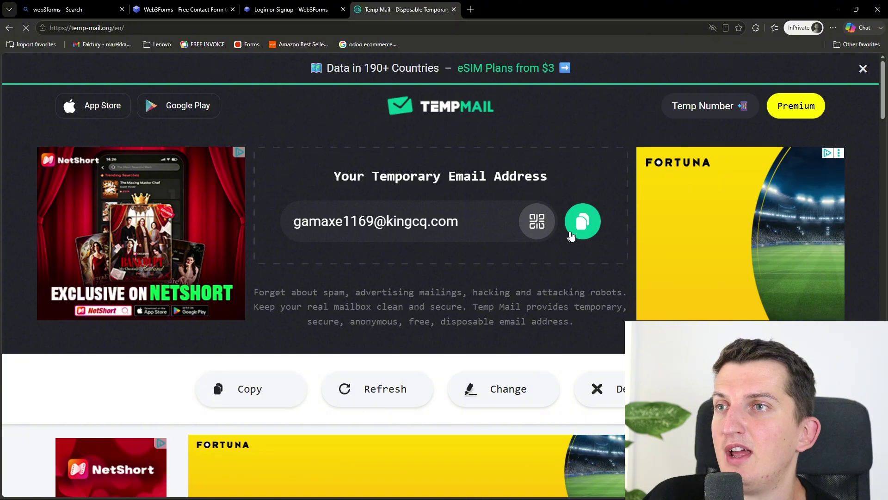
left_click(581, 221)
key("ctrl+shift+Tab")
left_click(413, 286)
key("ctrl+v")
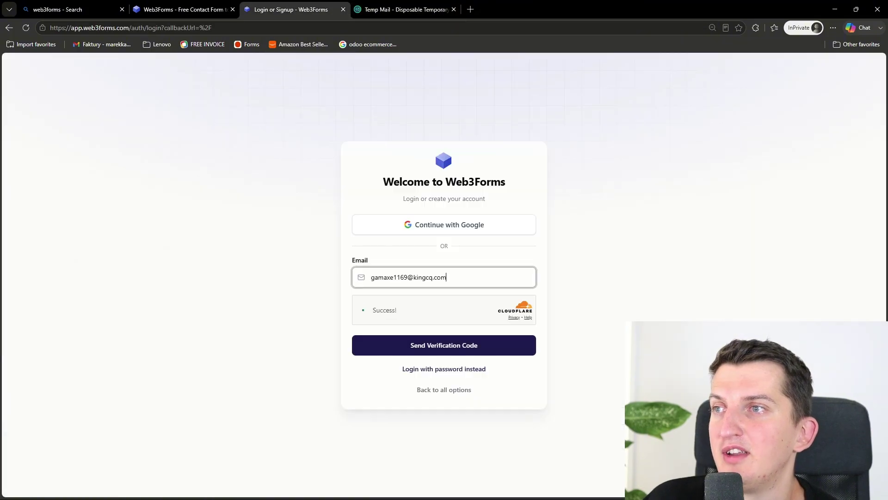
left_click(439, 354)
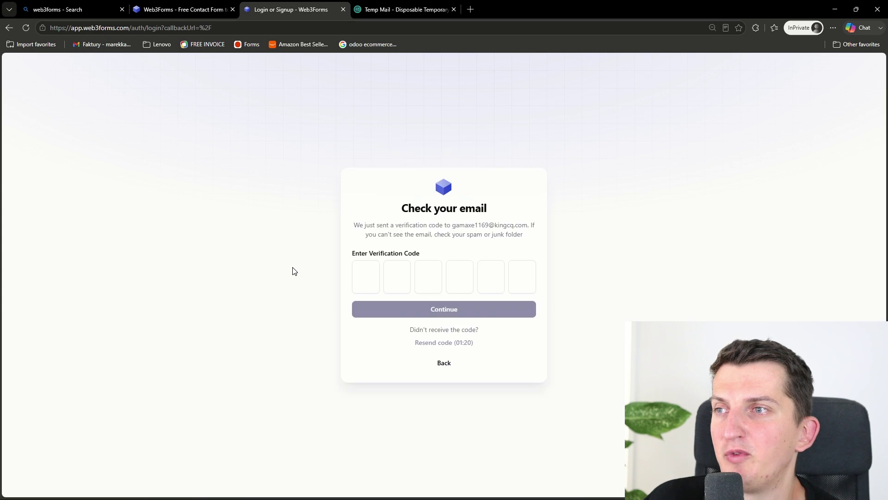
Enter the emailed verification code from the temp inbox and finish signing in.
left_click(387, 5)
scroll(492, 264, "down", 5)
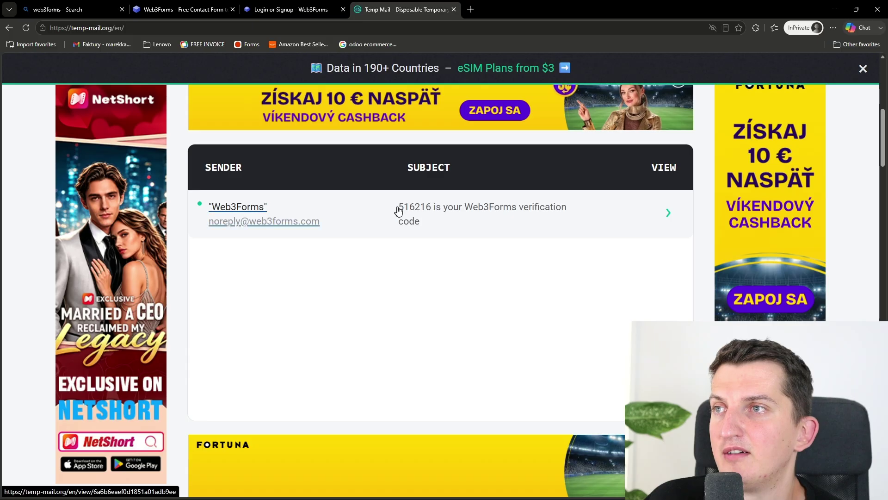
left_click_drag(401, 211, 394, 273)
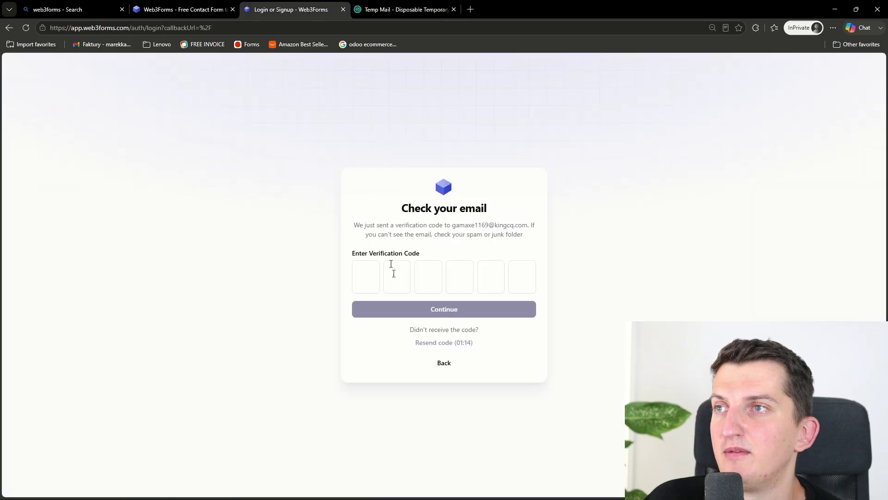
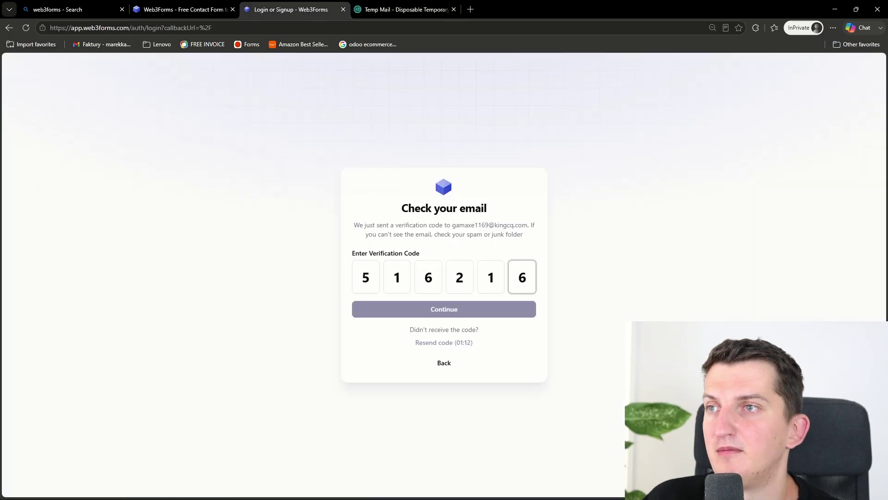
left_click(426, 316)
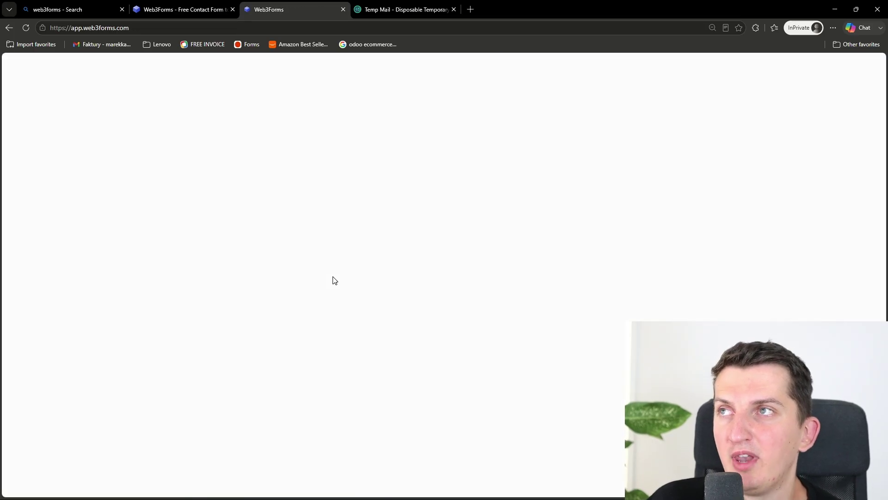
left_click(451, 388)
Choose the free plan, create My First Form for dawdasdas.com, and copy its access key.
left_click(290, 378)
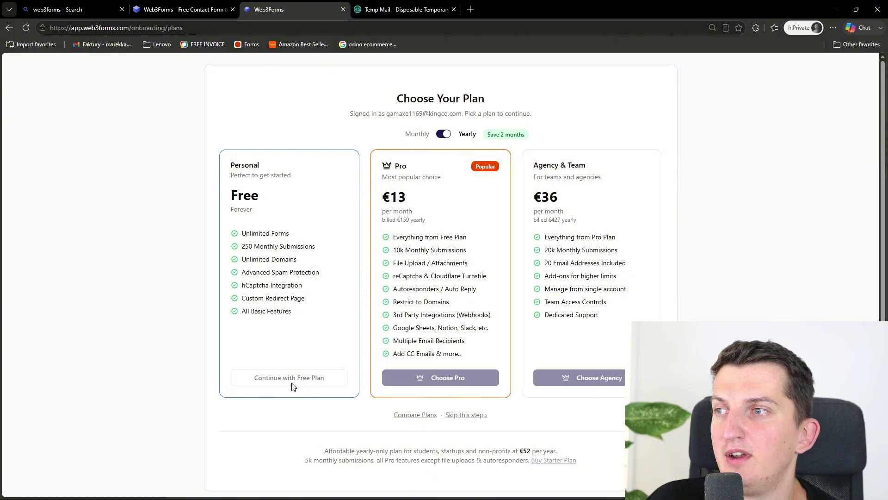
left_click(375, 283)
type("dawdasdas.com")
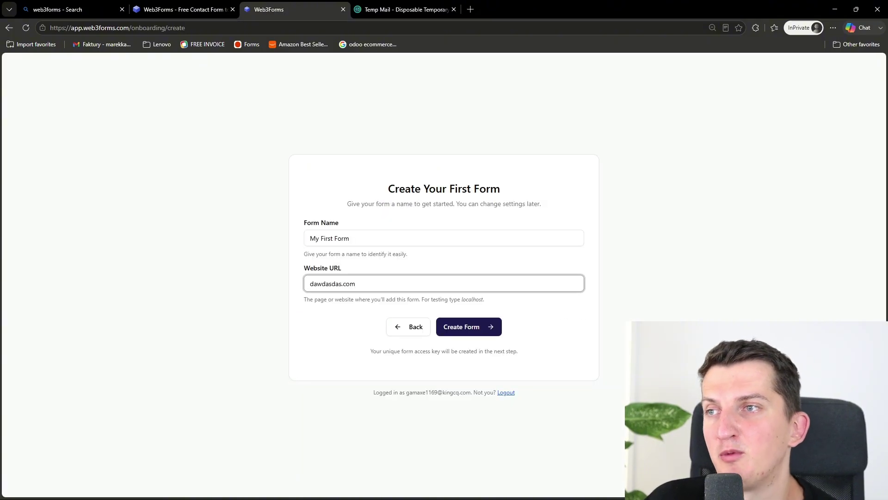
left_click(484, 327)
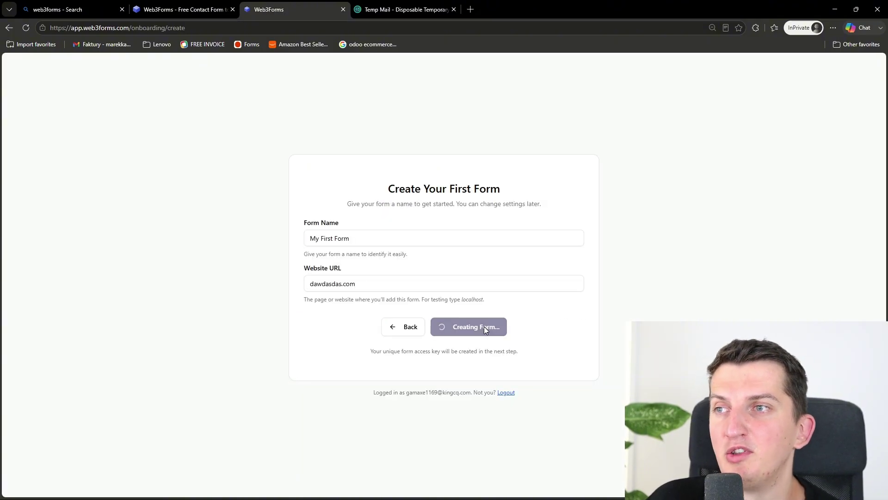
left_click(613, 180)
left_click(835, 10)
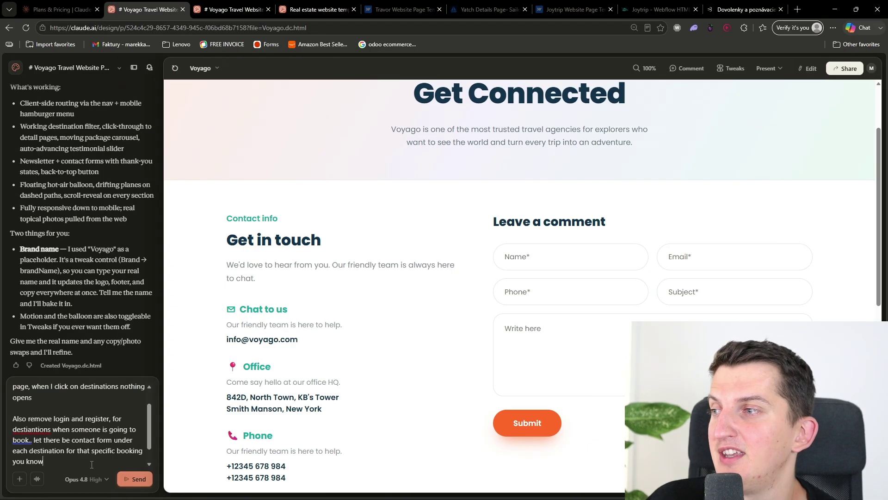
Finish the forms request in the chat and paste in the Web3Forms access key.
key("shift+Return")
key("shift+Return")
key("shift+Return")
type("a")
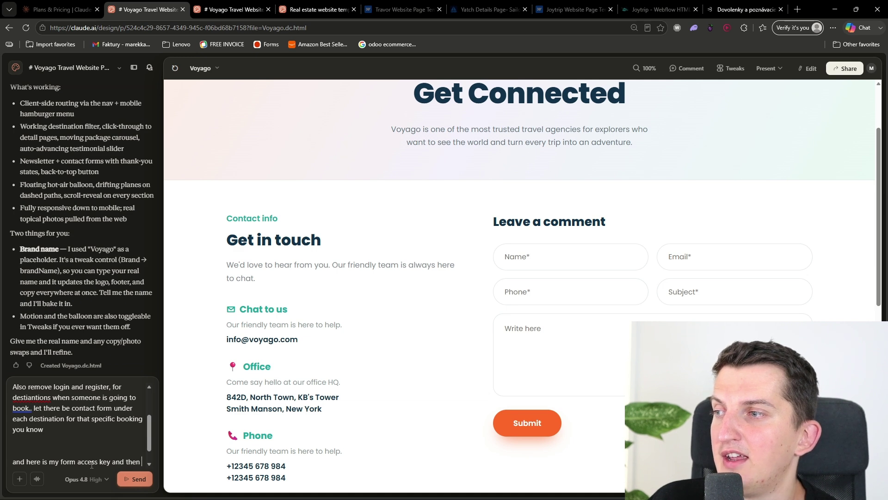
type("m")
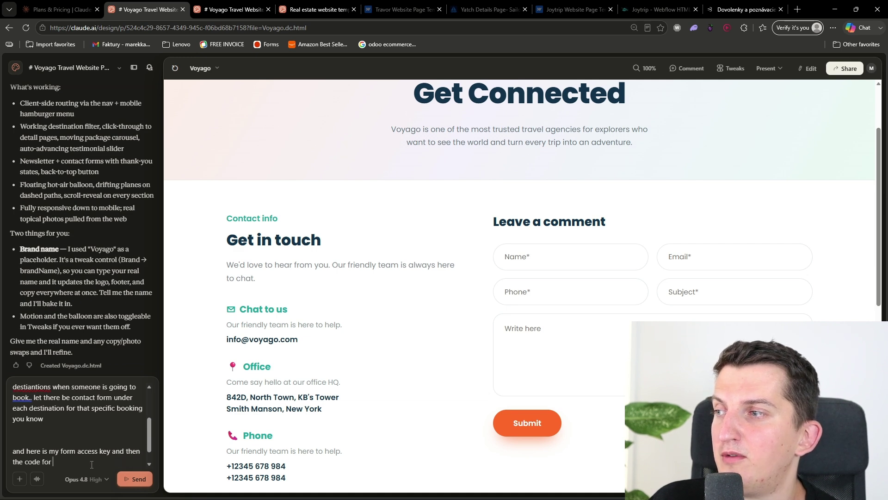
type("ing")
key("shift+Return")
key("shift+Return")
key("ctrl+v")
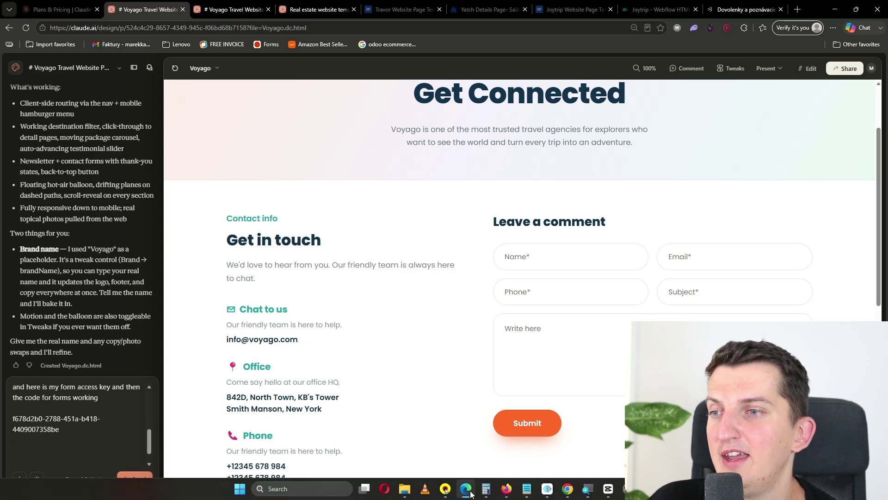
Paste the Web3Forms HTML form snippet, send the message, then open the Web3Forms dashboard.
left_click(445, 489)
left_click(608, 305)
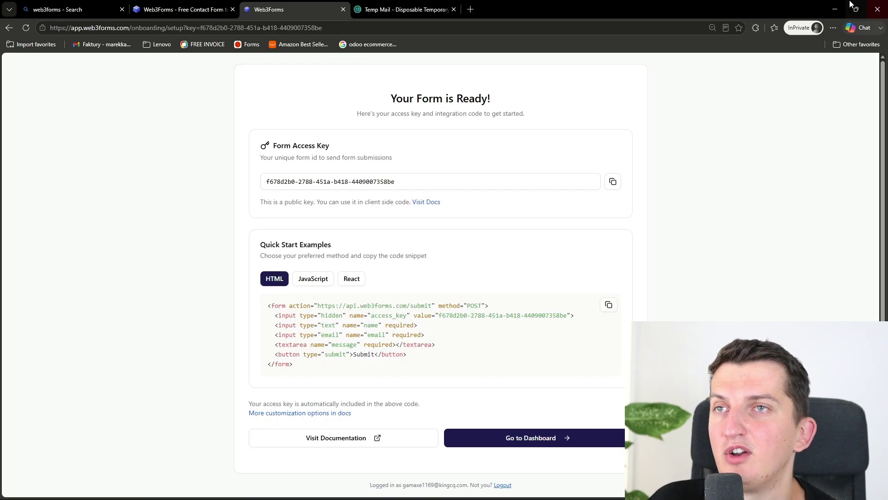
left_click(835, 9)
key("ctrl+v")
left_click(134, 479)
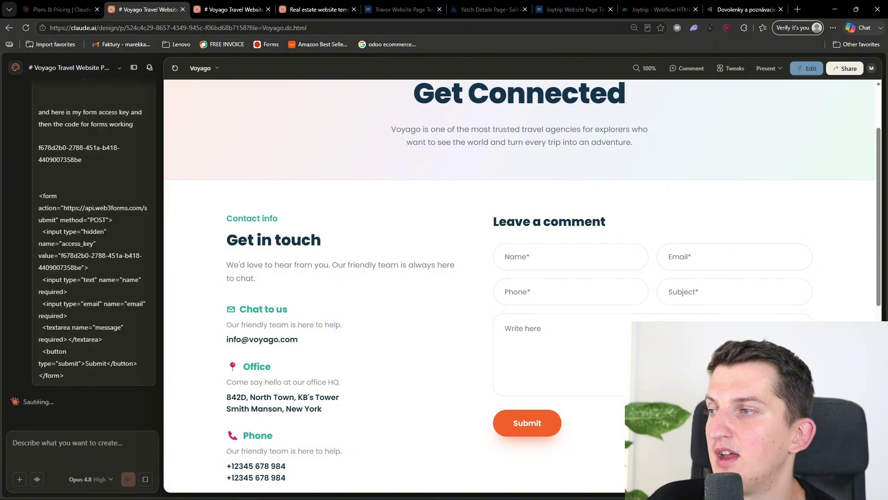
left_click(602, 438)
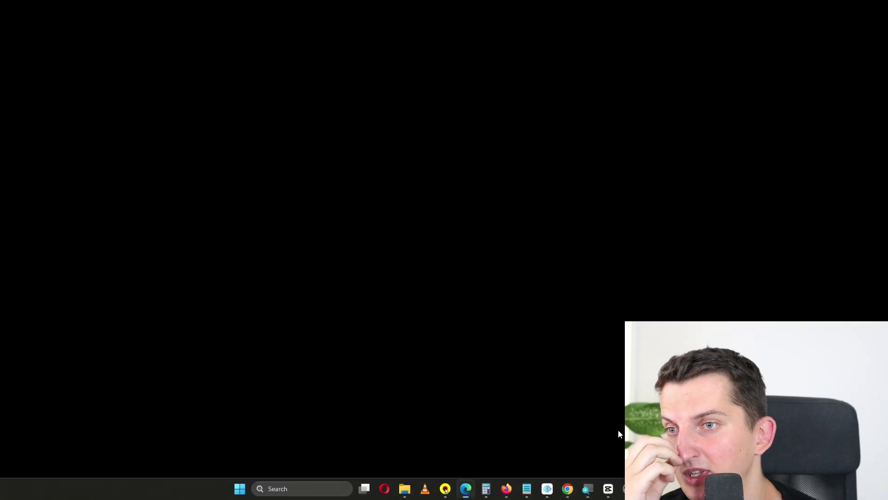
left_click(587, 434)
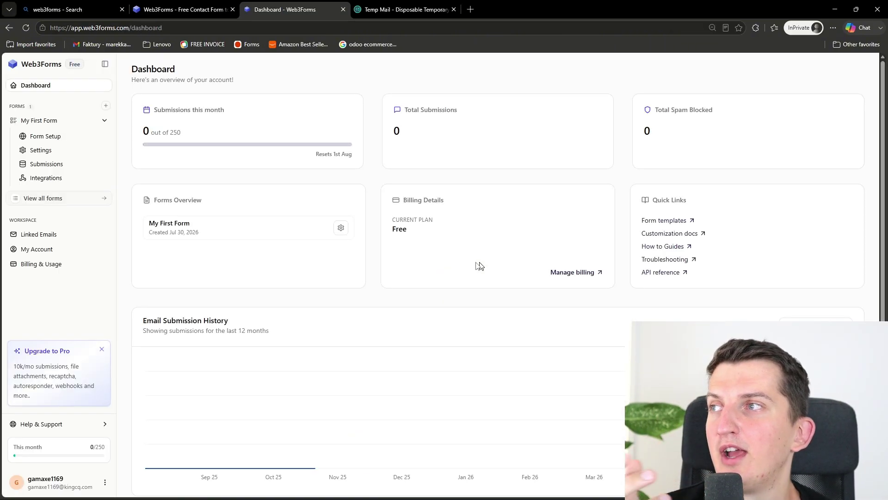
Confirm My First Form's Submissions tab in Web3Forms is empty, then return to the Voyago preview.
left_click(48, 136)
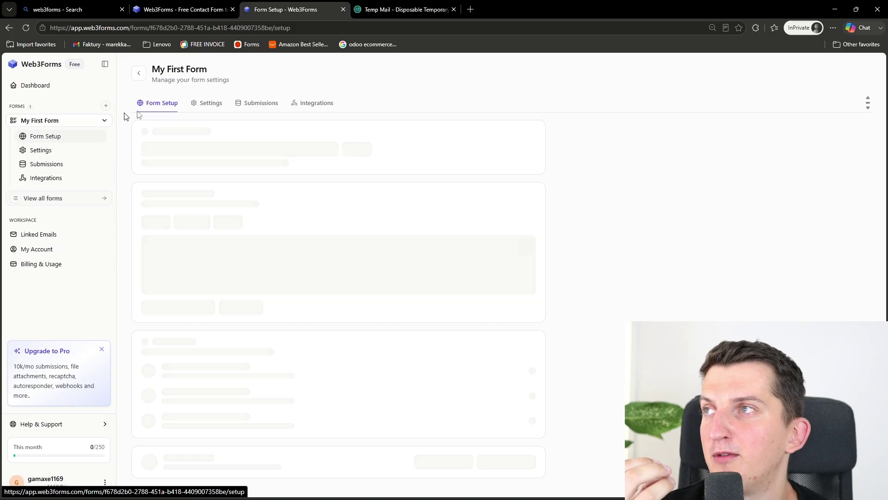
left_click(246, 107)
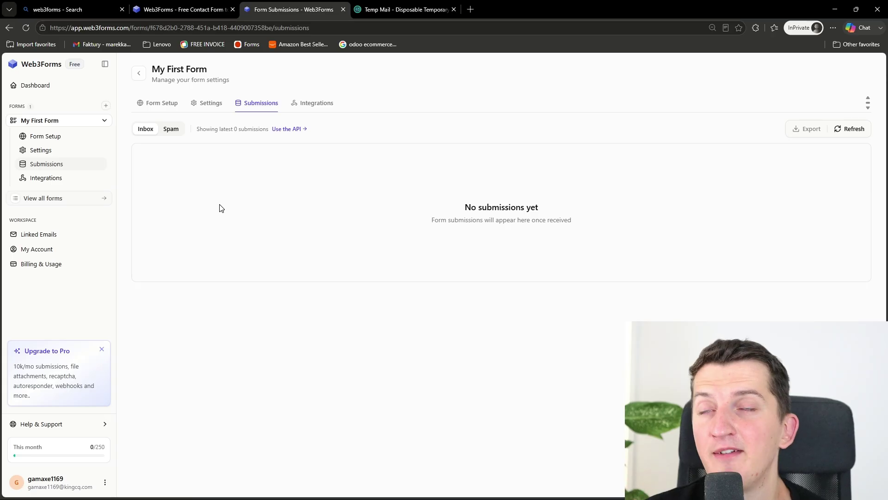
left_click(835, 9)
scroll(184, 315, "up", 2)
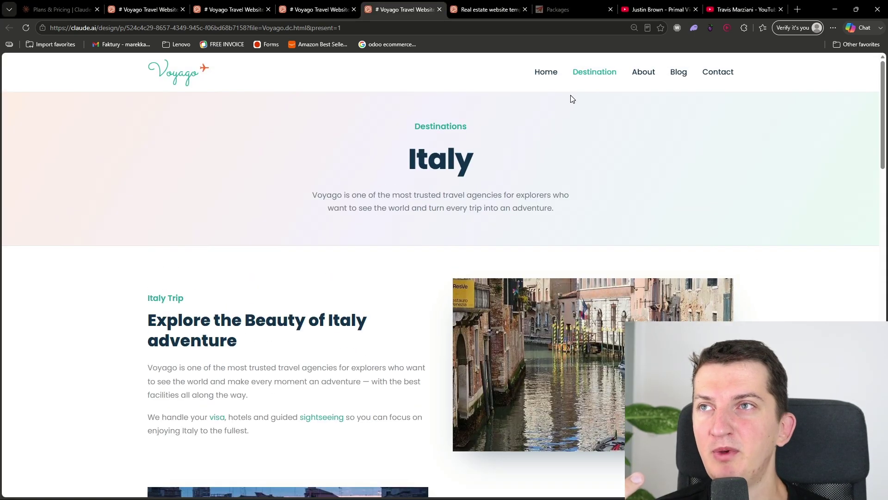
Open the Destinations page in the preview and scroll through the Italy destination page.
left_click(590, 75)
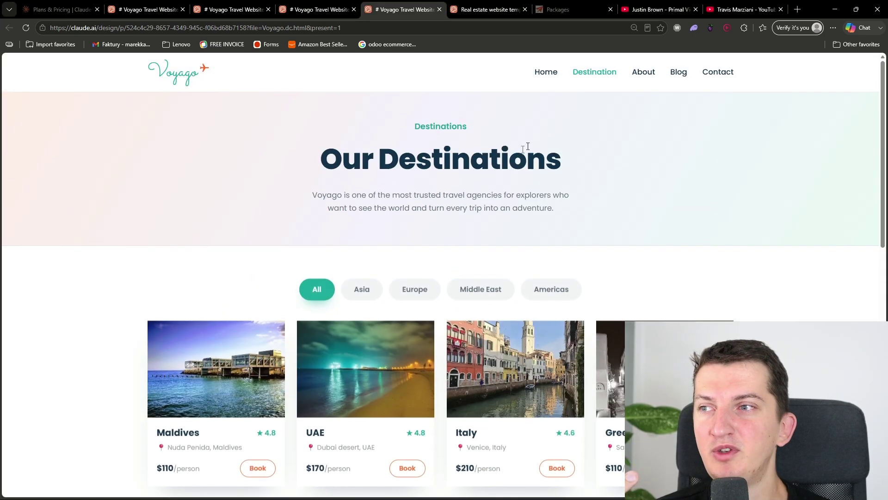
scroll(397, 199, "down", 4)
left_click(480, 204)
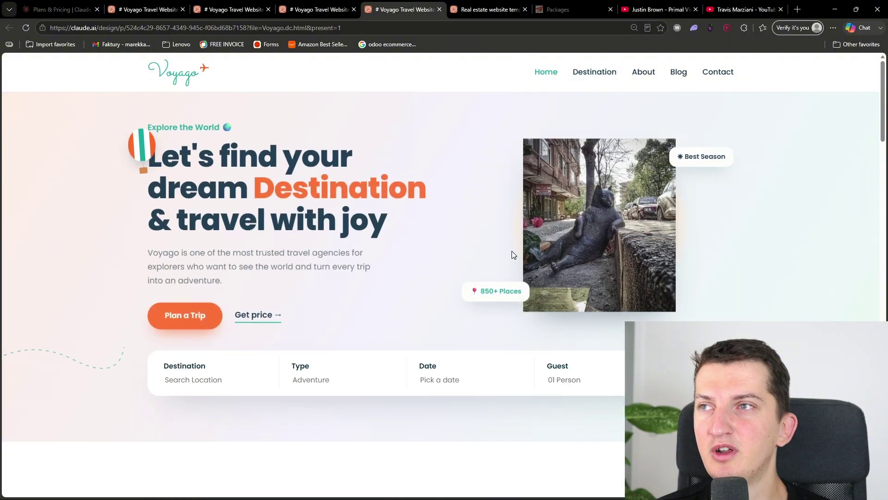
scroll(512, 251, "down", 6)
scroll(440, 278, "up", 2)
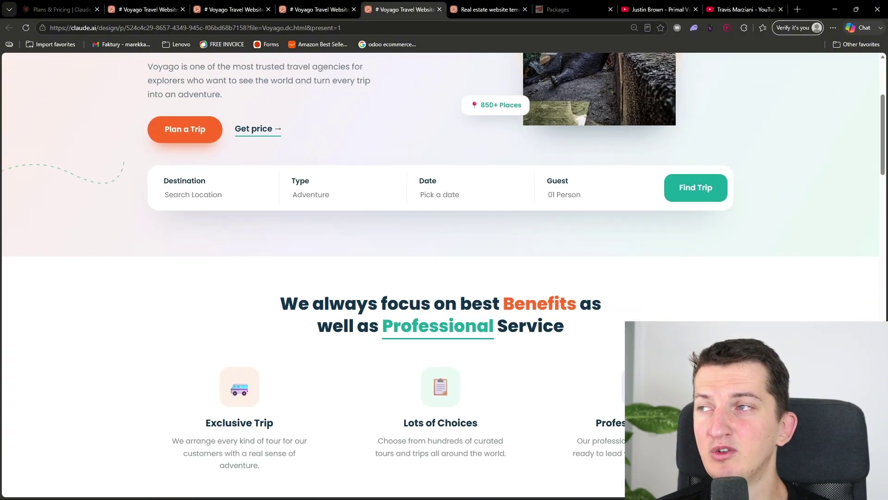
scroll(371, 208, "down", 6)
scroll(371, 208, "up", 10)
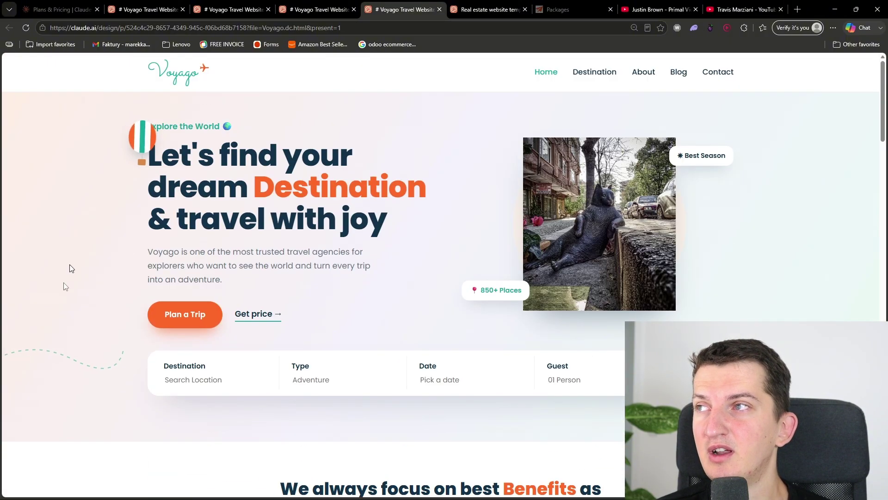
scroll(236, 273, "down", 10)
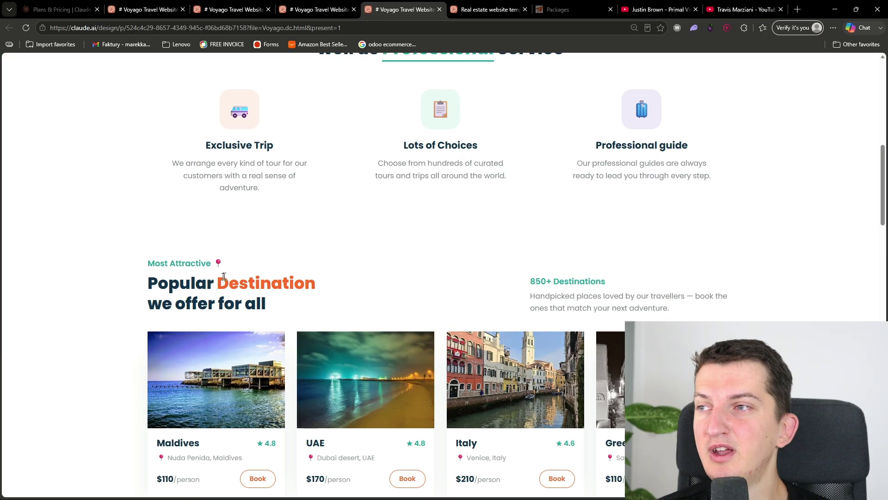
scroll(193, 272, "down", 15)
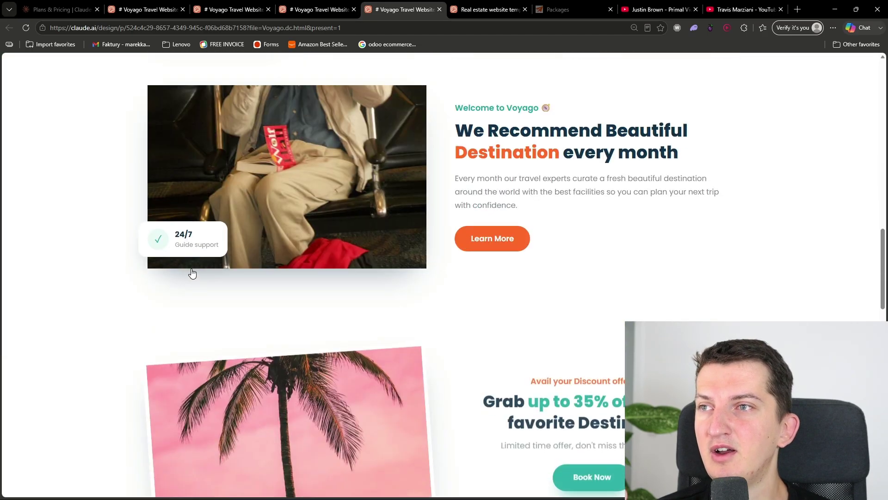
scroll(193, 272, "down", 4)
scroll(620, 143, "up", 20)
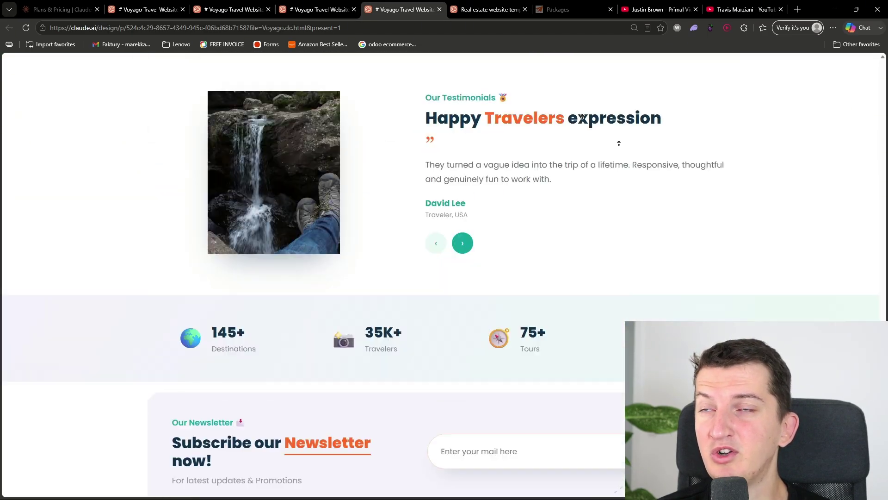
Check the Contact, Home and Destinations pages of the Voyago preview.
left_click(703, 75)
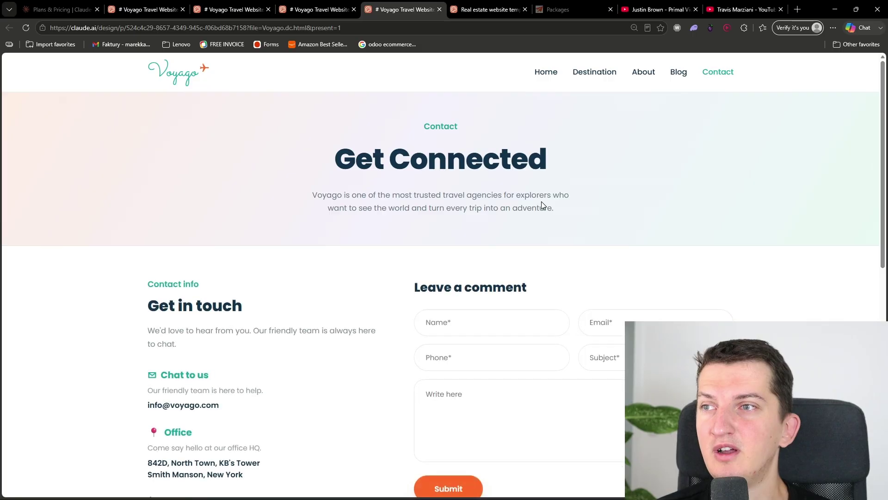
left_click(678, 75)
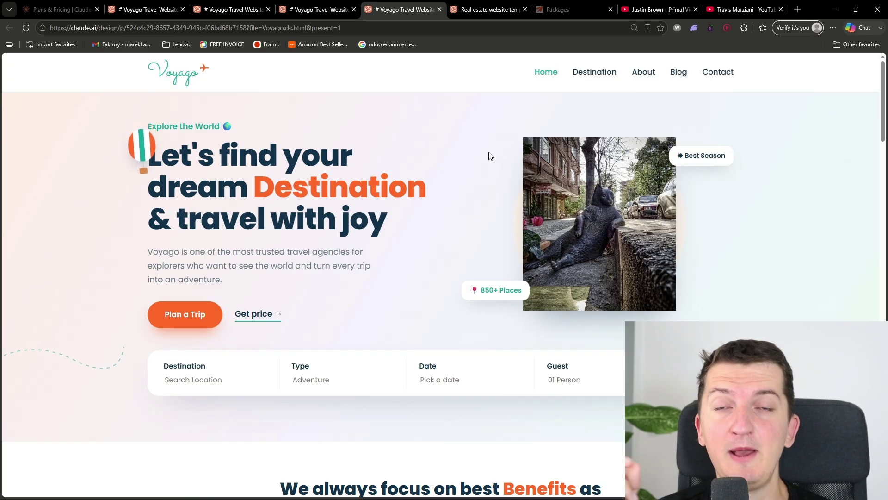
left_click(606, 77)
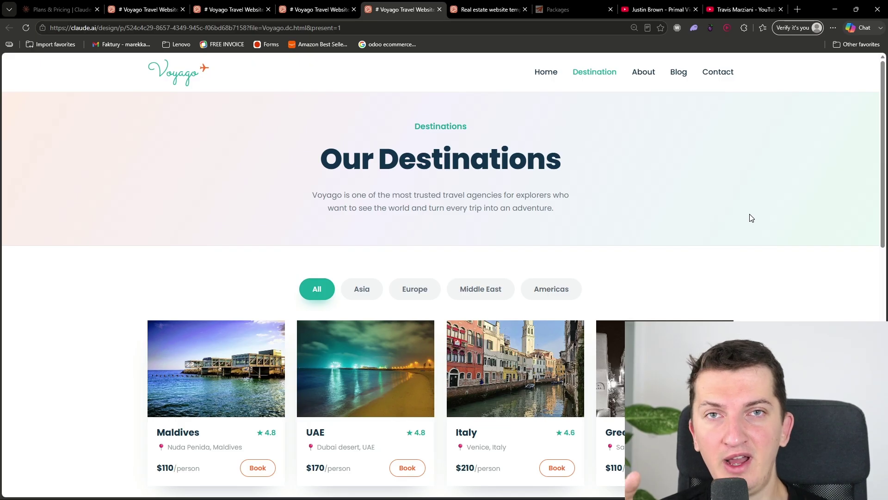
scroll(810, 283, "down", 3)
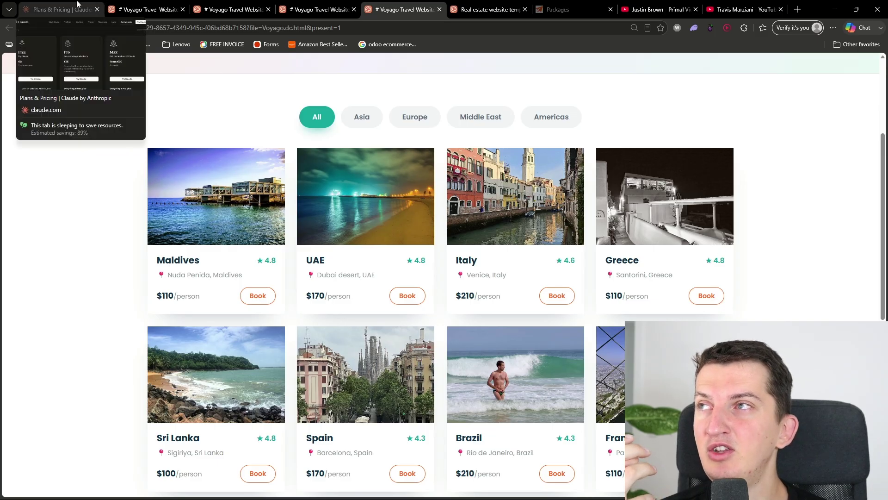
Back in the project chat, download the whole site as index.html and open a new browser tab.
left_click(150, 6)
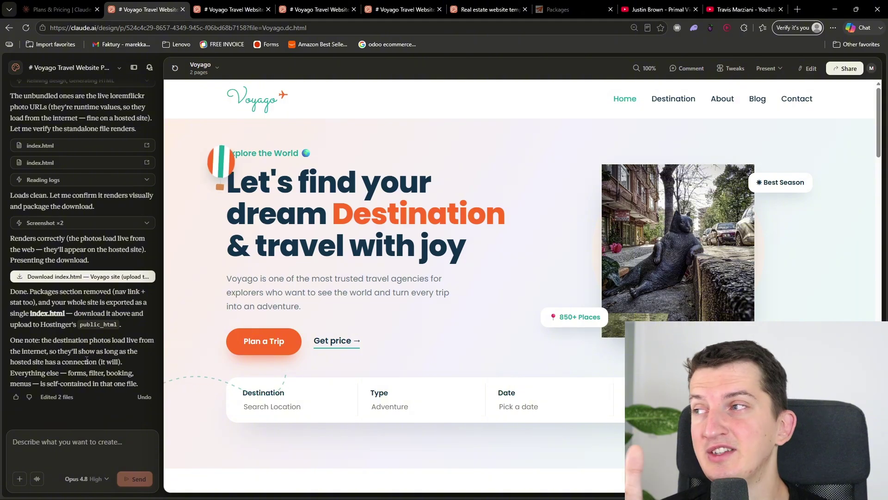
left_click(69, 276)
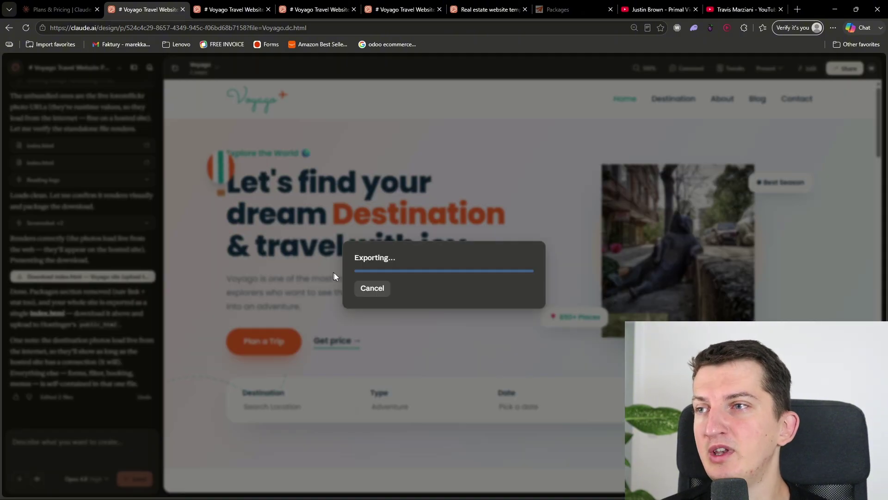
left_click(798, 10)
Go to hostinger.com, open hPanel's Websites, and access companytutorials.com's files in File Manager.
type("host")
key("Return")
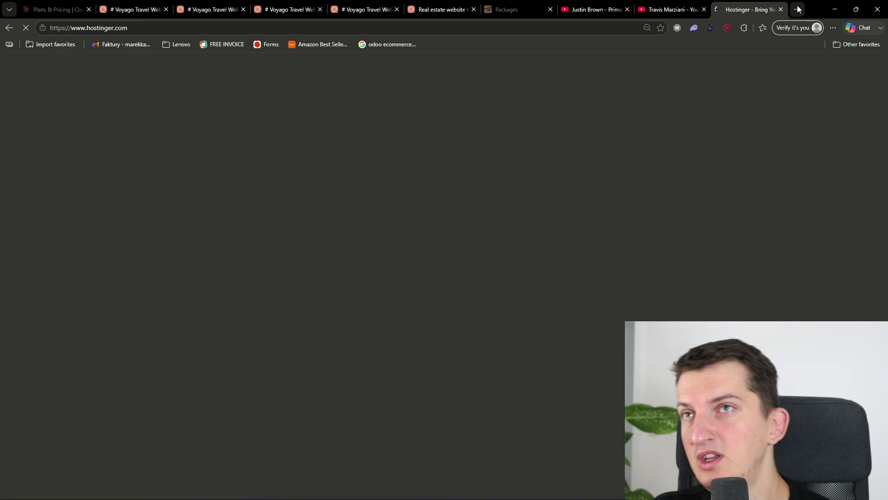
left_click(846, 90)
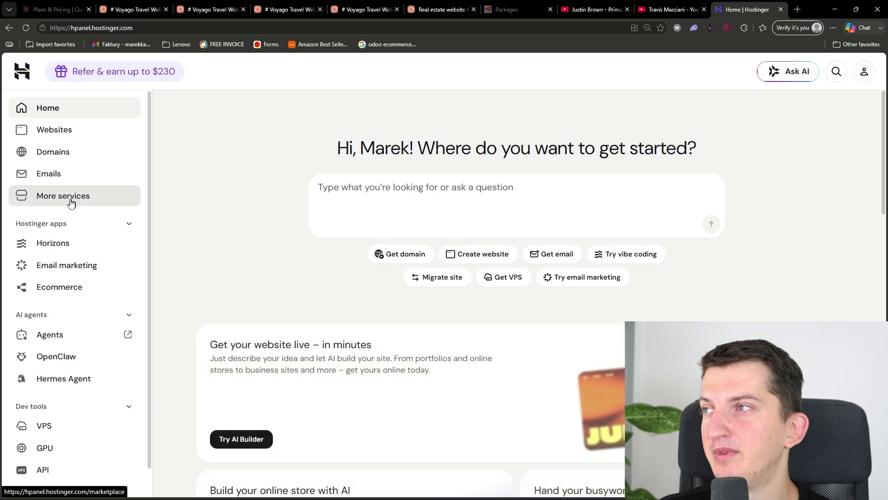
left_click(68, 137)
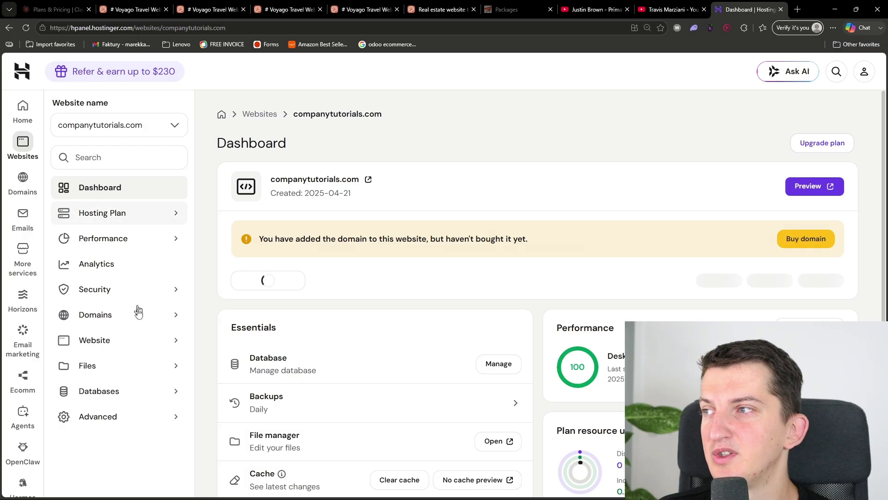
left_click(123, 365)
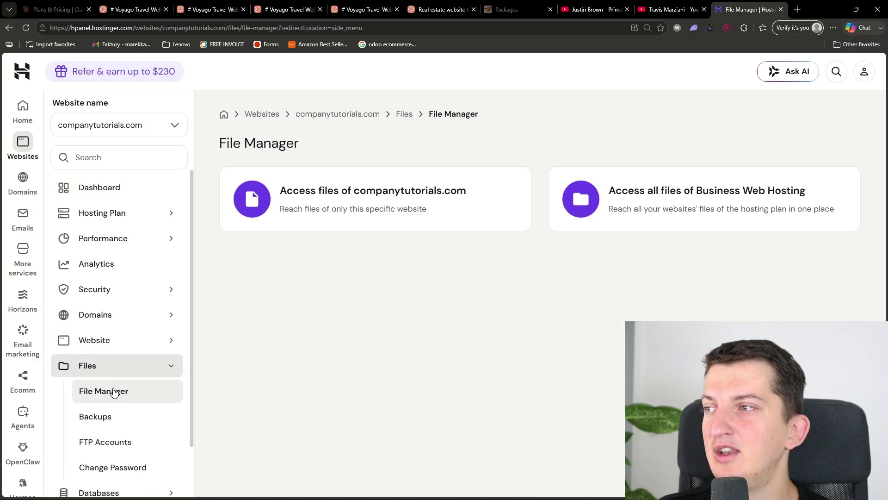
left_click(315, 206)
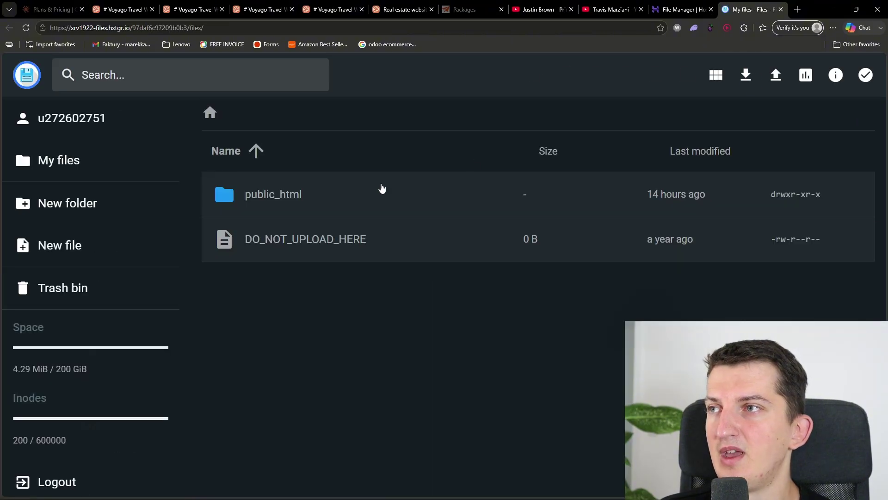
Open public_html and permanently delete the old index.html.
double_click(383, 187)
left_click(448, 188)
key("Delete")
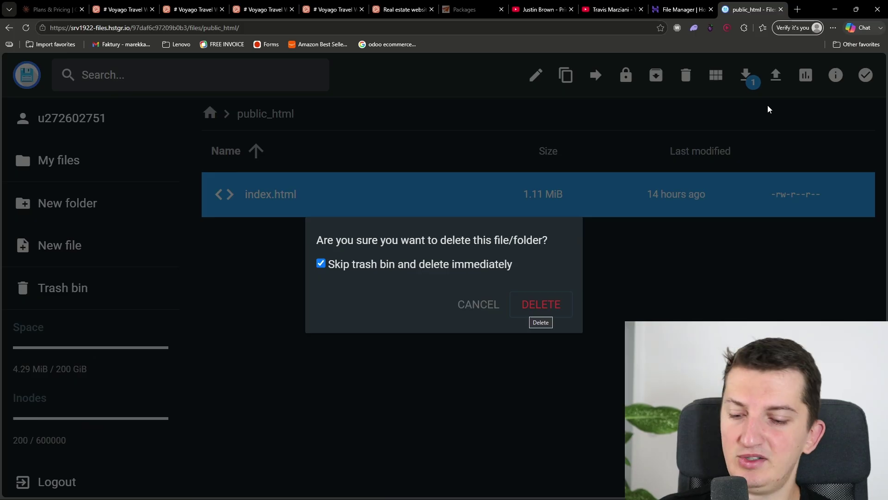
key("Return")
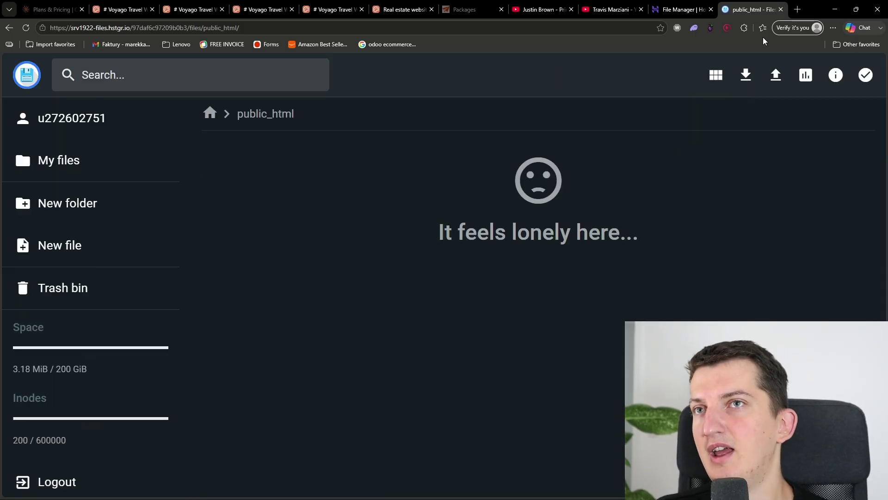
Upload index (29).html from Downloads, rename it to index.html, and go back to hPanel's Websites list.
left_click(833, 27)
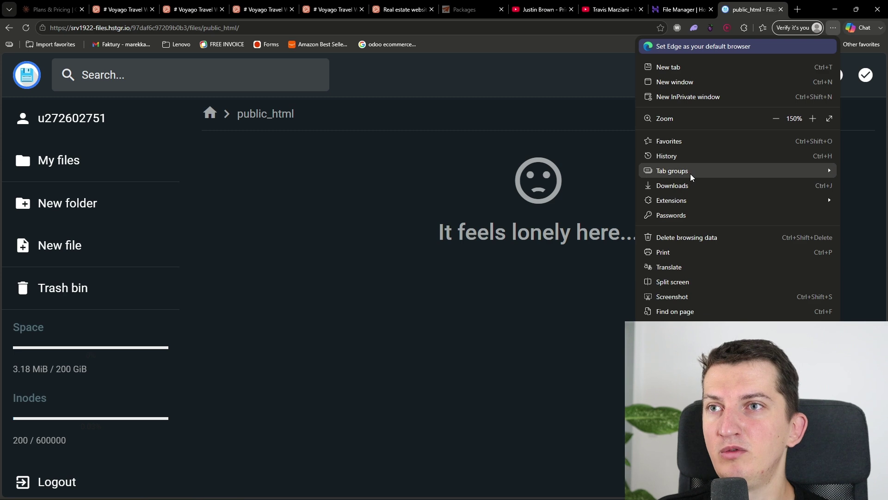
left_click(686, 188)
left_click(428, 255)
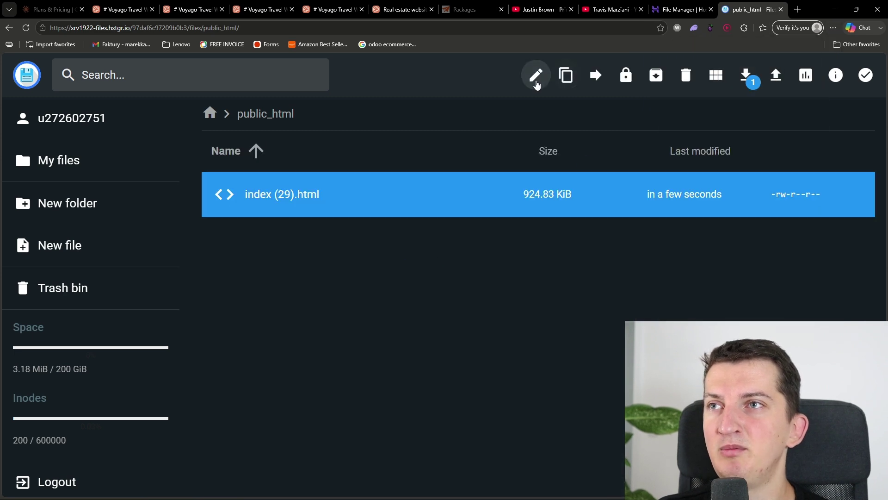
left_click(536, 75)
key("BackSpace")
key("BackSpace")
key("BackSpace")
key("BackSpace")
key("BackSpace")
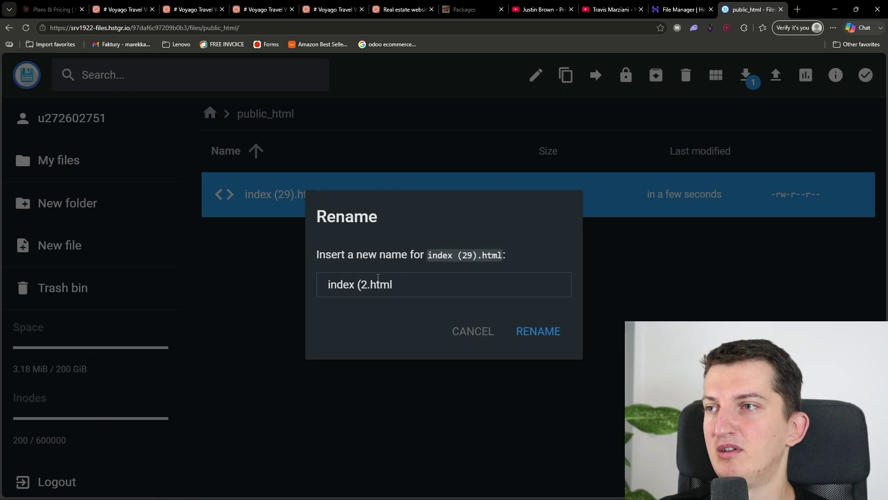
left_click(543, 333)
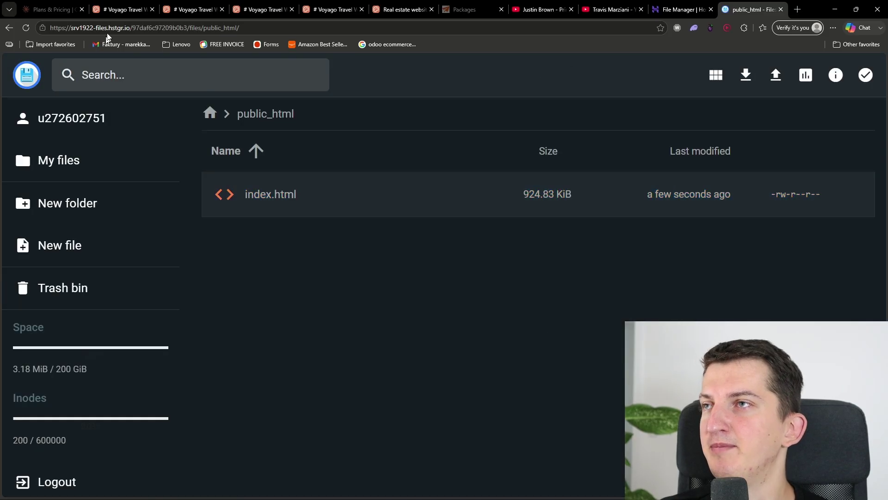
left_click(705, 6)
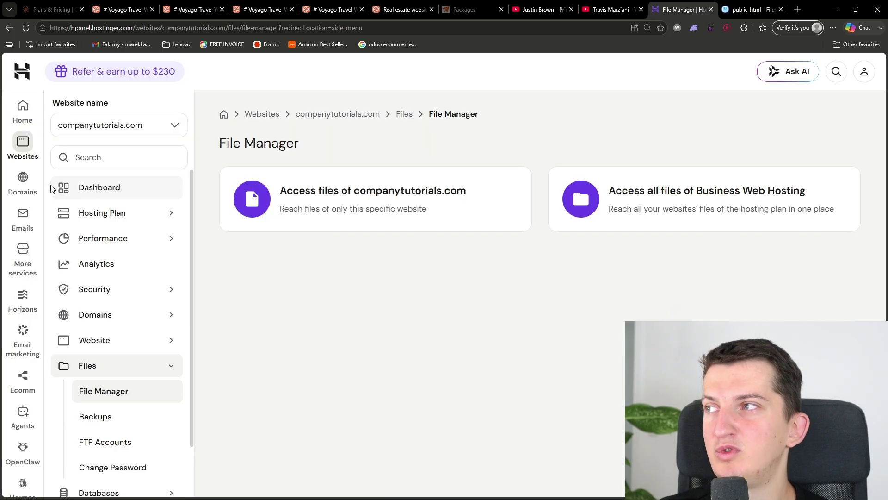
left_click(21, 139)
Open the live companytutorials.com site and scroll its home page.
left_click(276, 320)
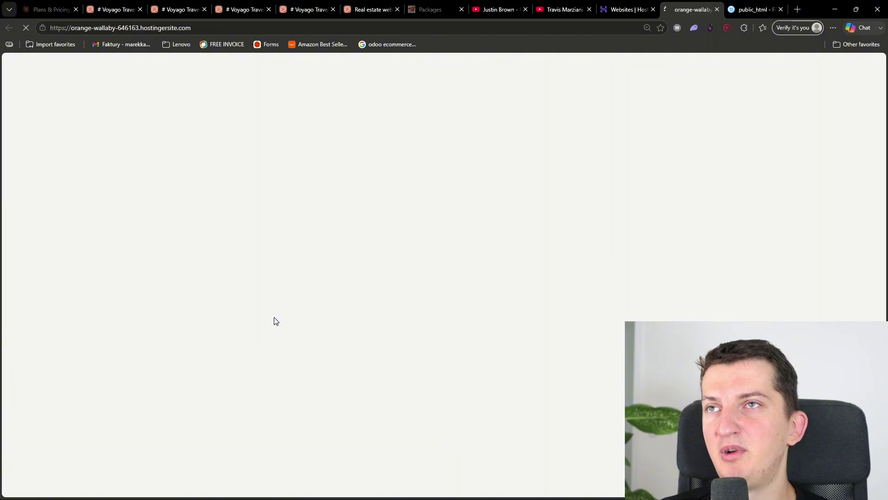
scroll(275, 320, "down", 8)
scroll(274, 317, "down", 20)
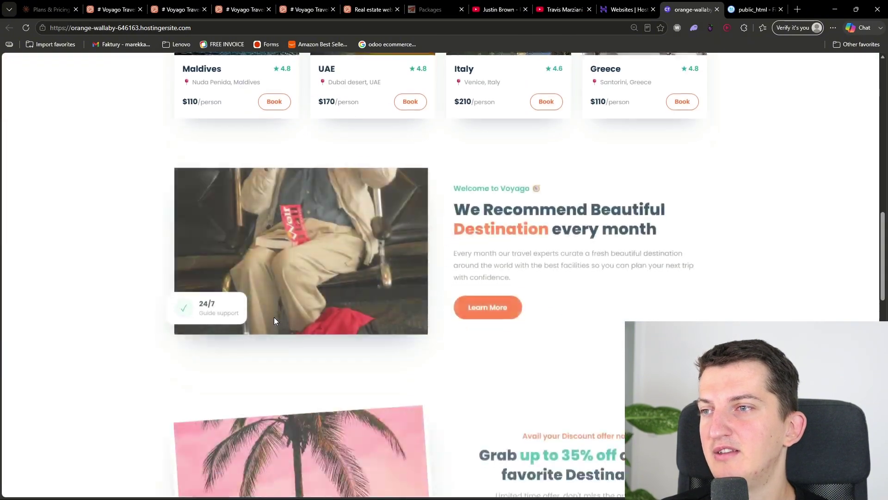
key("Home")
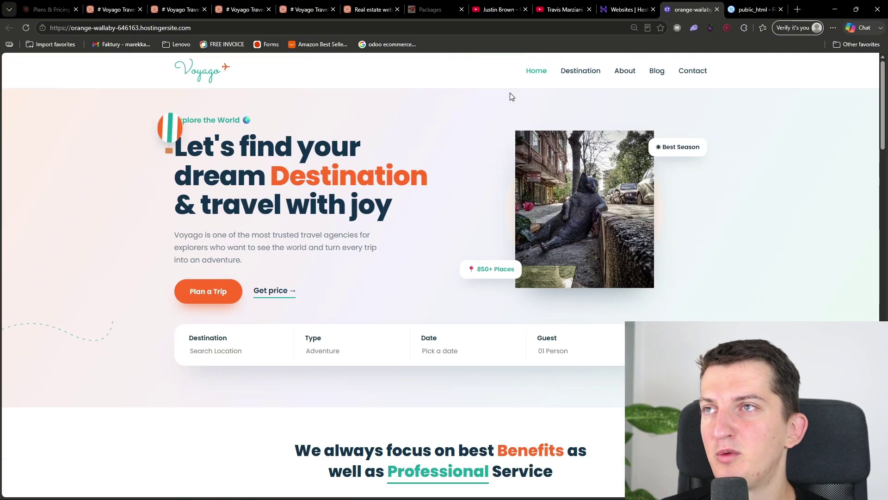
Open Destinations and review the UAE destination page on the live site.
left_click(578, 72)
left_click(377, 341)
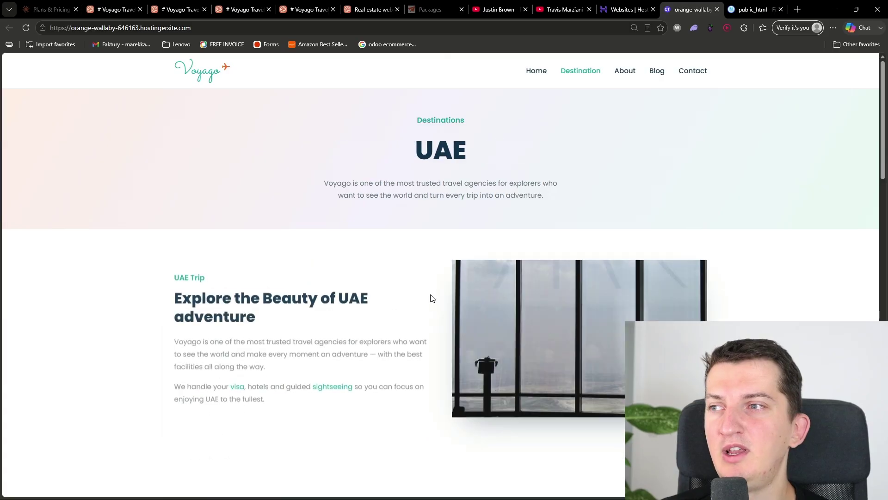
scroll(429, 307, "down", 5)
scroll(434, 305, "down", 10)
scroll(437, 307, "up", 5)
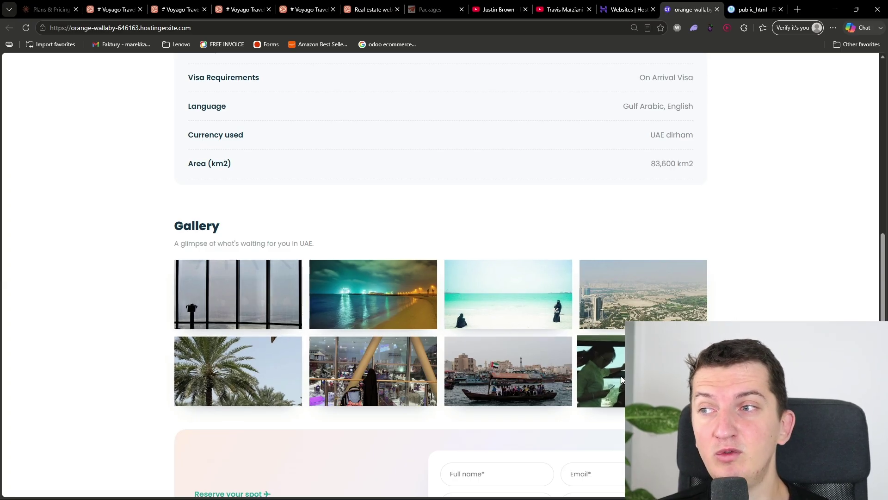
scroll(621, 376, "up", 8)
scroll(621, 376, "down", 3)
scroll(621, 376, "up", 10)
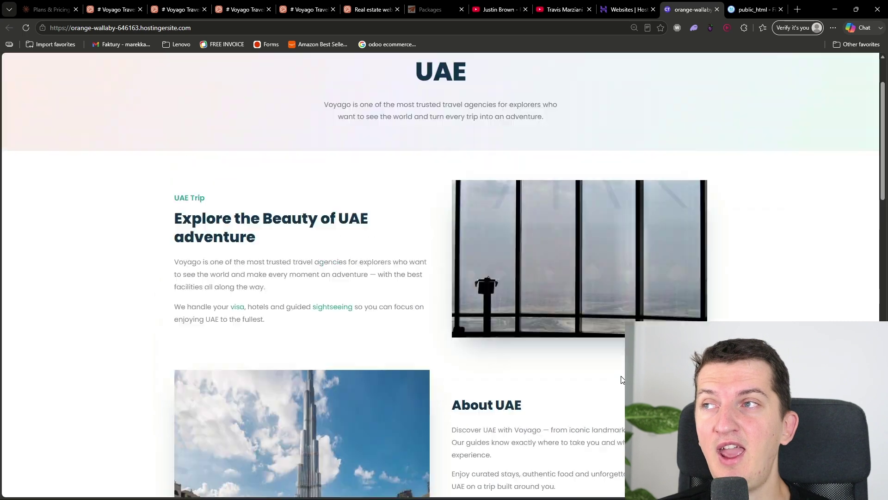
scroll(374, 362, "down", 3)
scroll(374, 363, "up", 3)
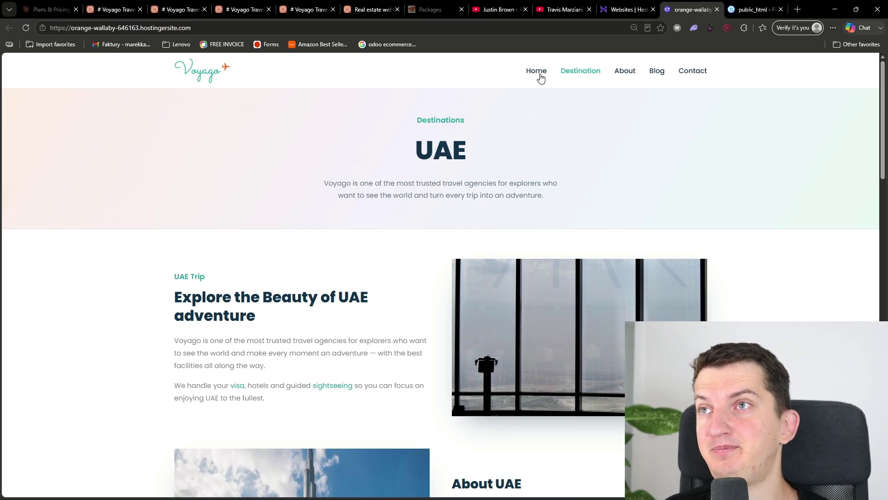
Return to the Home page and browse its popular destinations.
left_click(540, 77)
scroll(481, 302, "down", 10)
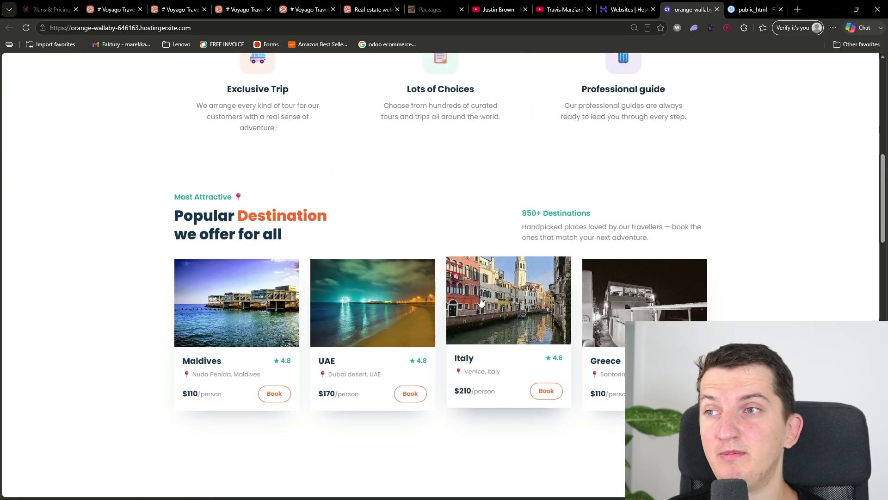
scroll(481, 301, "down", 6)
scroll(472, 323, "up", 8)
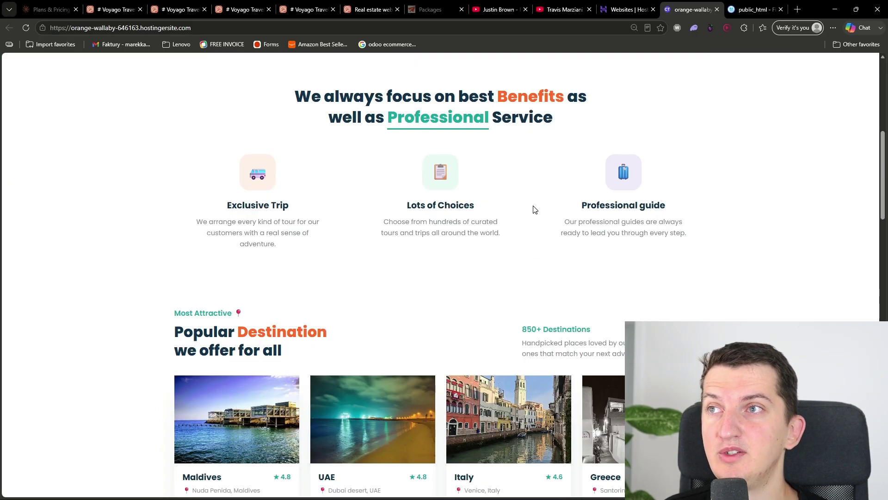
scroll(112, 60, "up", 8)
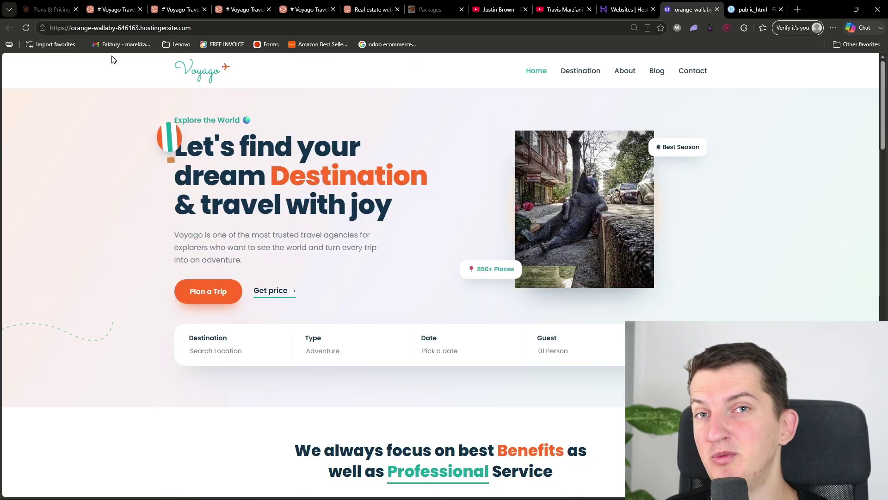